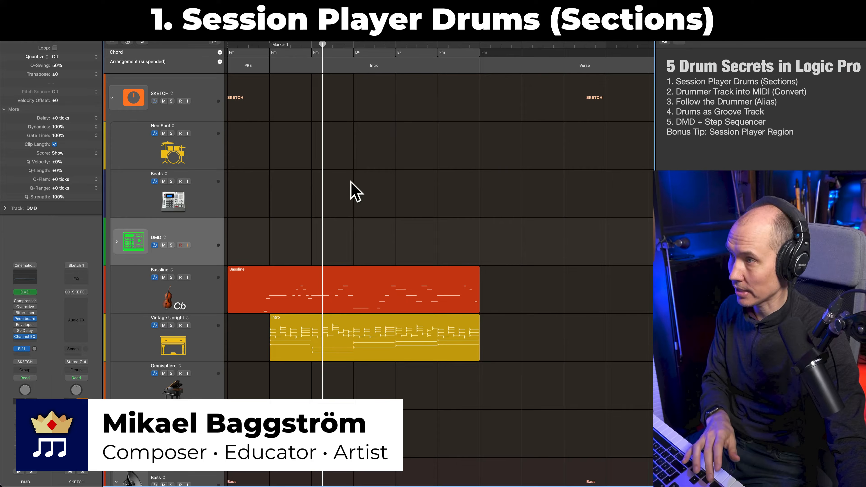
{"action": "left_click", "coordinate": [170, 4]}
{"action": "mouse_move", "coordinate": [140, 4]}
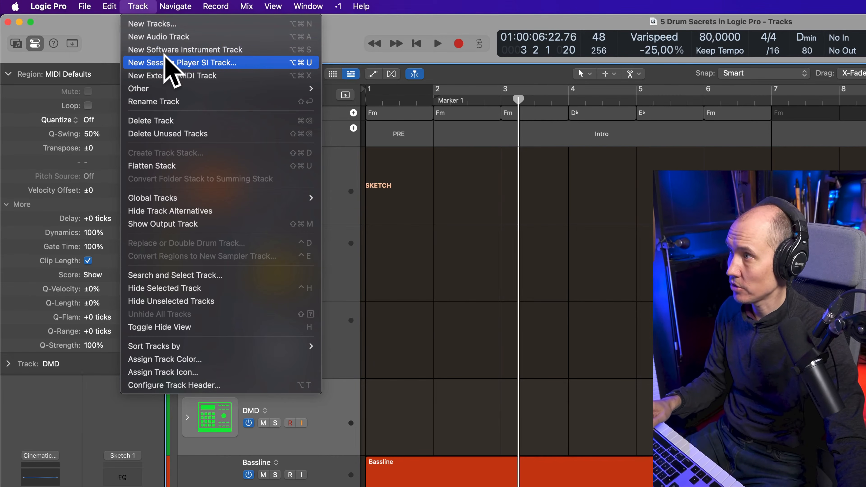
{"action": "left_click", "coordinate": [182, 63]}
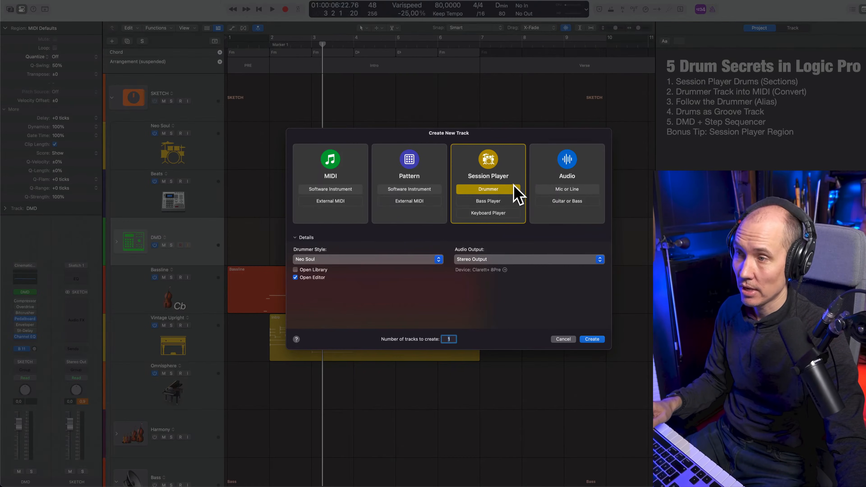
{"action": "left_click", "coordinate": [562, 337]}
Step: Select the Neo Soul drum track and look through the available drum kit patches in the Library
{"action": "left_click", "coordinate": [213, 151]}
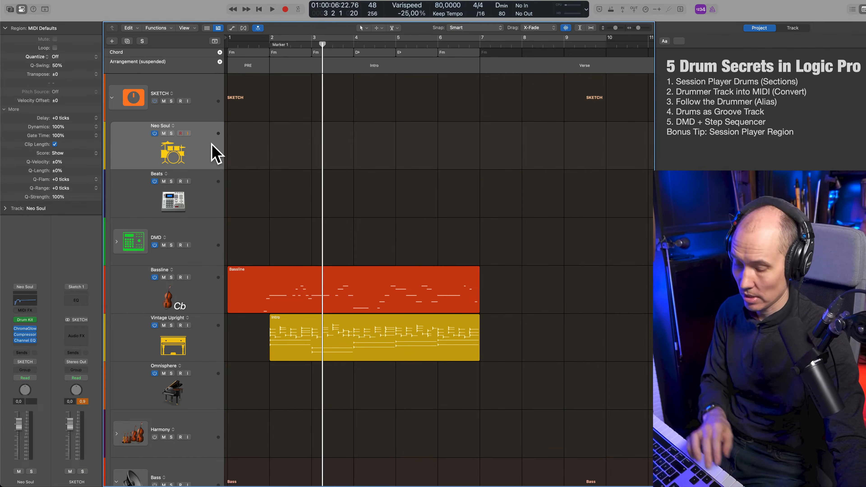
{"action": "key", "text": "Return"}
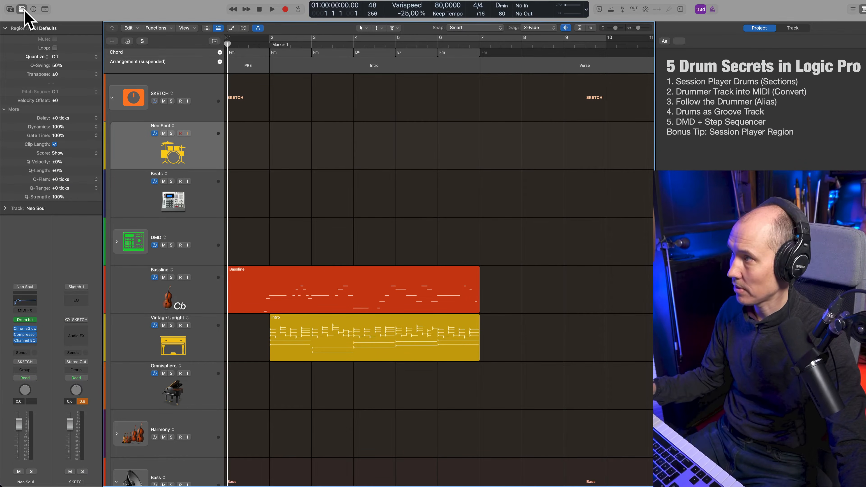
{"action": "left_click", "coordinate": [10, 9]}
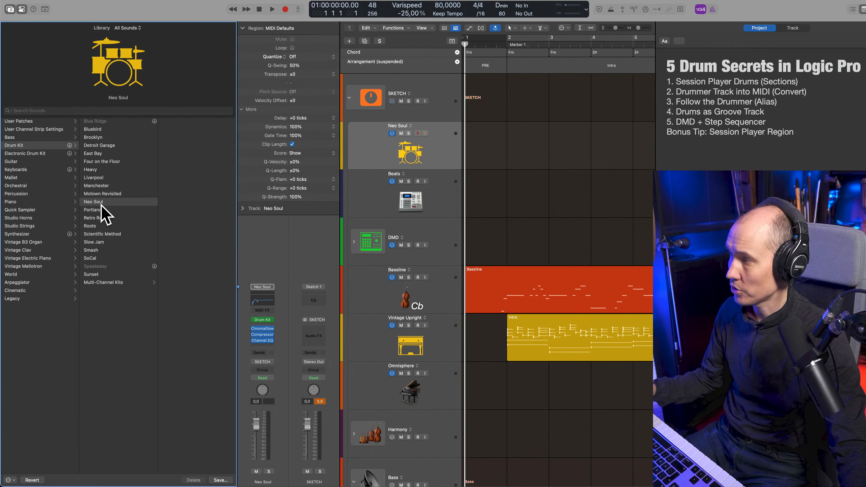
{"action": "key", "text": "y"}
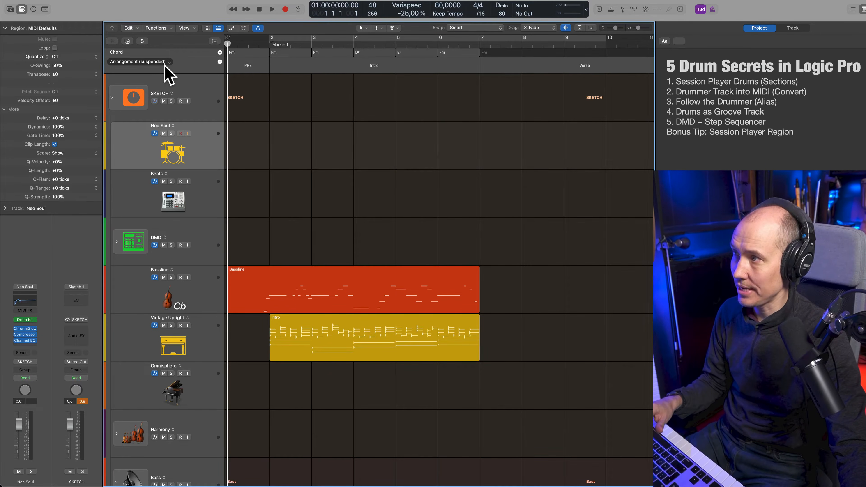
Step: Add Session Player regions to the Neo Soul track for the PRE, Intro and Verse arrangement sections
{"action": "left_click_drag", "start_coordinate": [446, 71], "coordinate": [385, 71]}
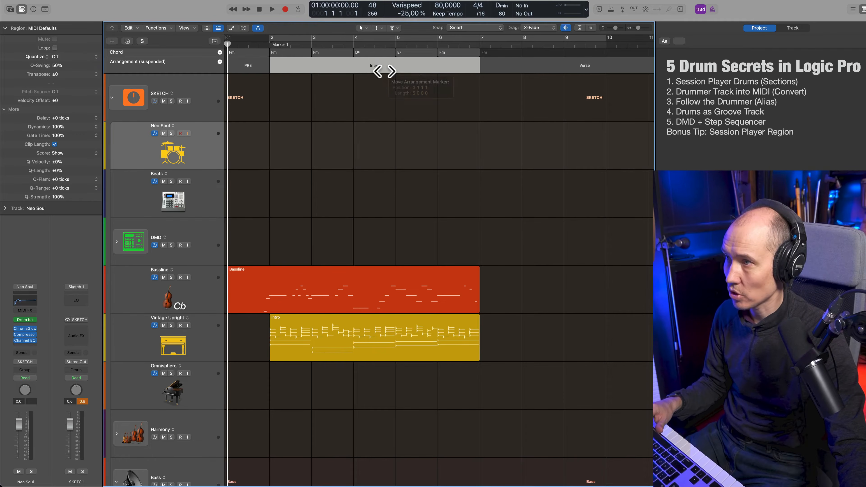
{"action": "left_click", "coordinate": [241, 66]}
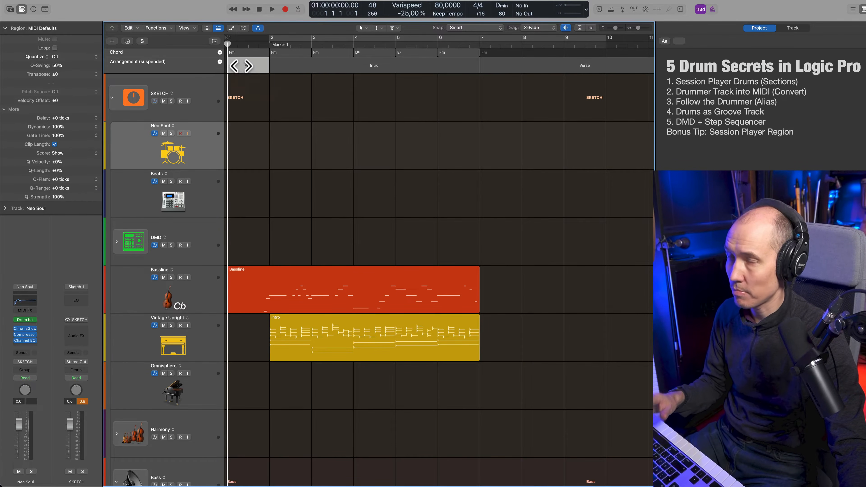
{"action": "left_click", "coordinate": [363, 154]}
{"action": "mouse_move", "coordinate": [232, 146]}
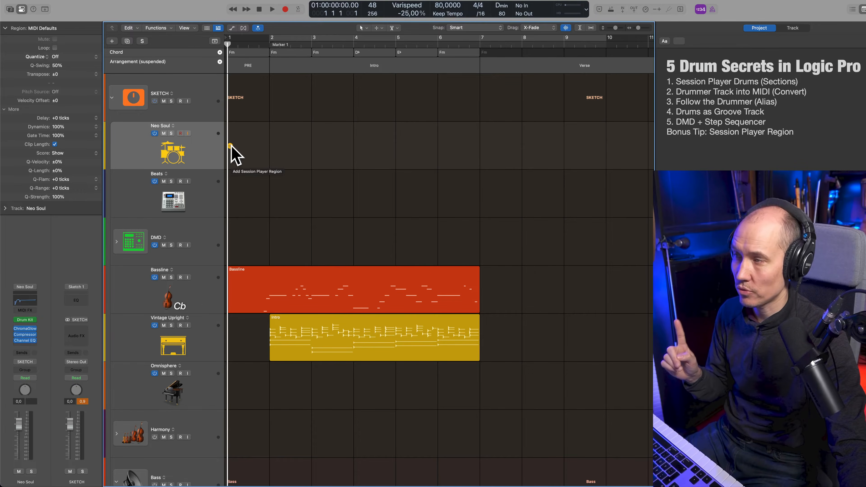
{"action": "left_click", "coordinate": [230, 146]}
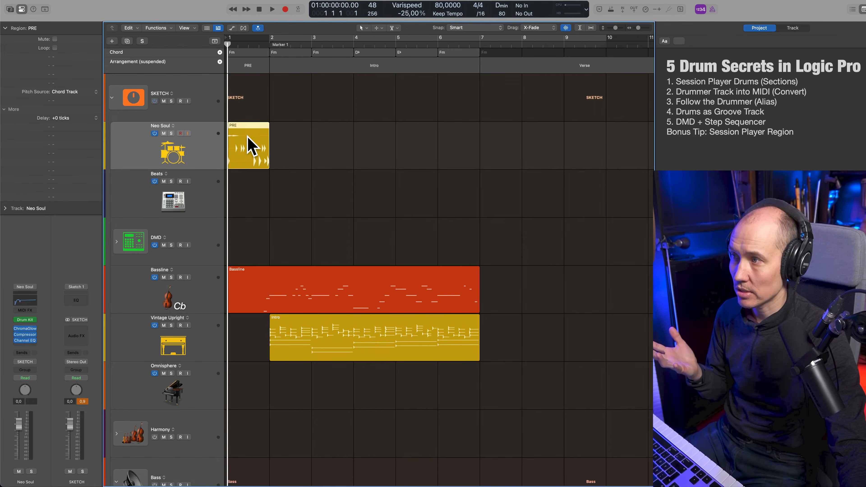
{"action": "left_click", "coordinate": [238, 63]}
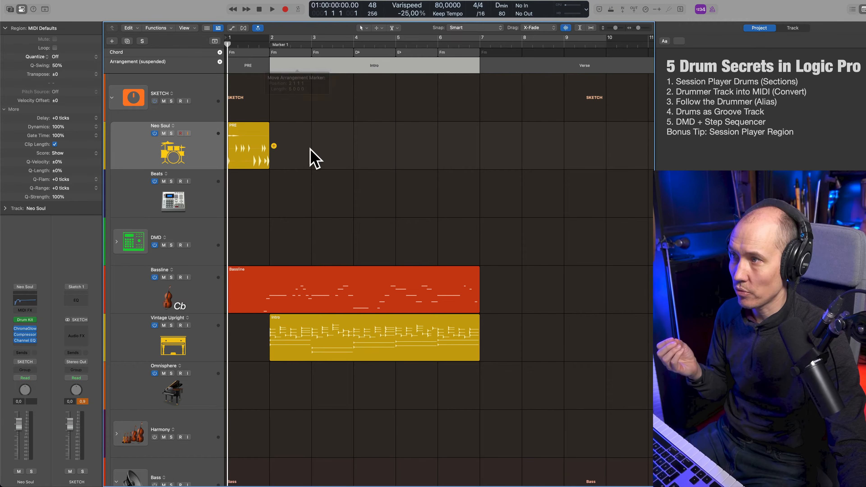
{"action": "left_click", "coordinate": [274, 145]}
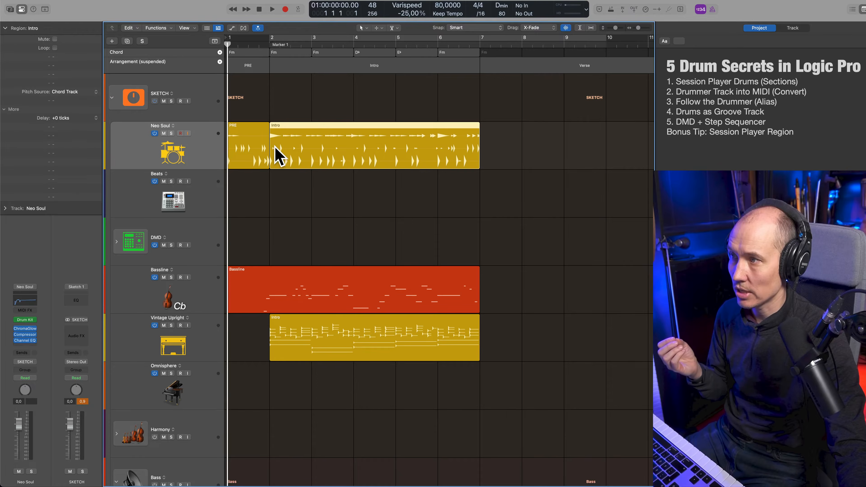
{"action": "left_click", "coordinate": [484, 146]}
{"action": "left_click", "coordinate": [513, 202]}
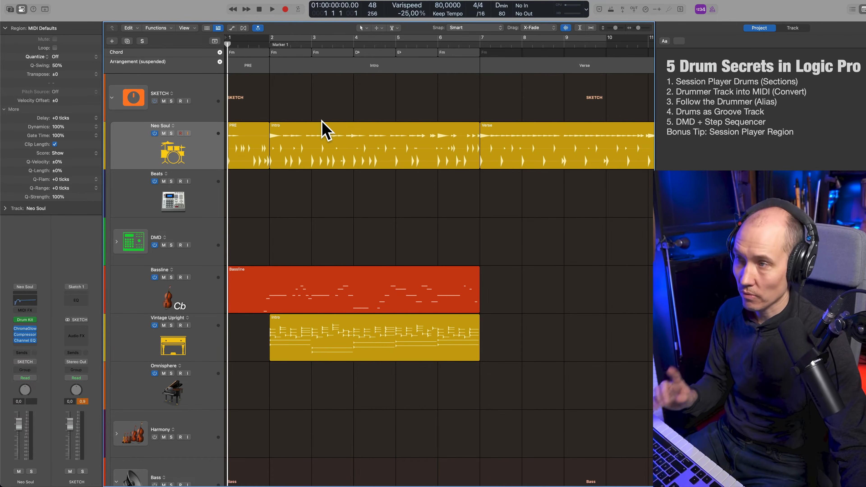
Step: Try to split the Intro drum region on the Neo Soul track at bar 4
{"action": "left_click", "coordinate": [354, 46]}
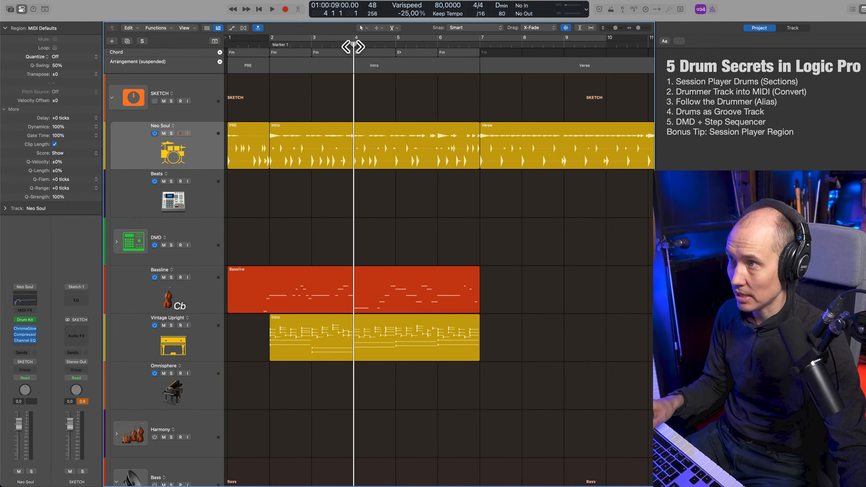
{"action": "left_click", "coordinate": [356, 155]}
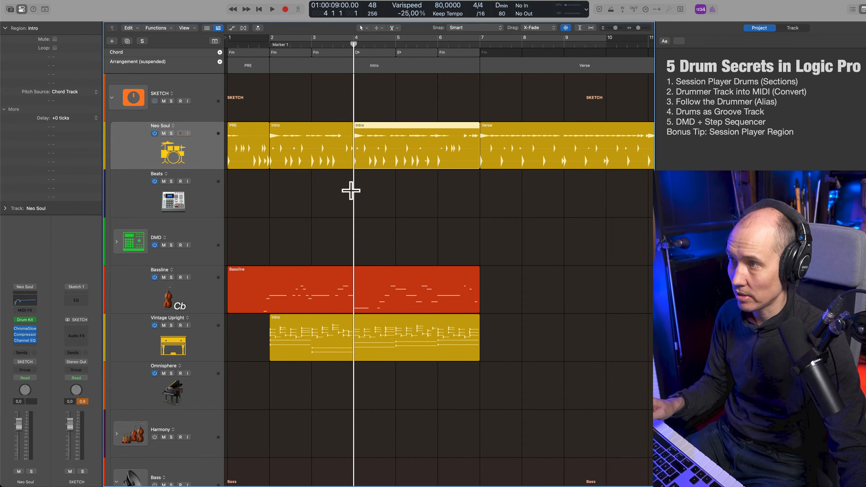
{"action": "left_click", "coordinate": [373, 226]}
Step: Audition the Neo Soul track in solo from the project start and view its Drum Kit Designer instrument
{"action": "key", "text": "Return"}
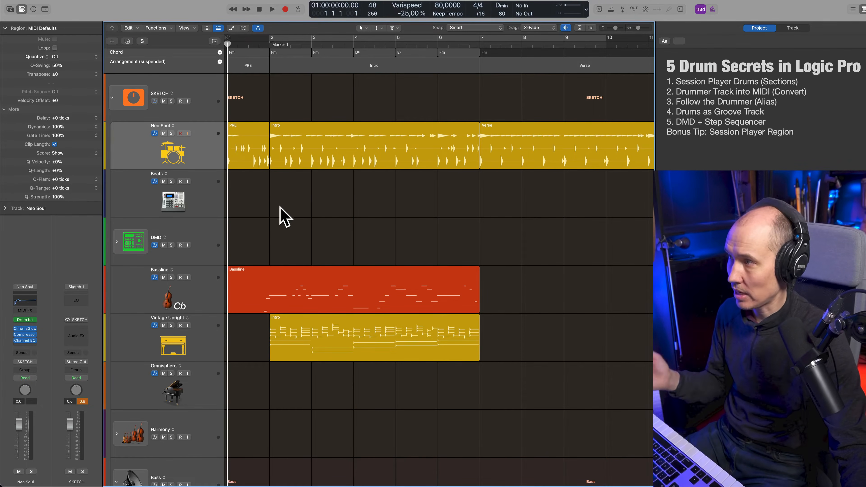
{"action": "key", "text": "s"}
{"action": "key", "text": "space"}
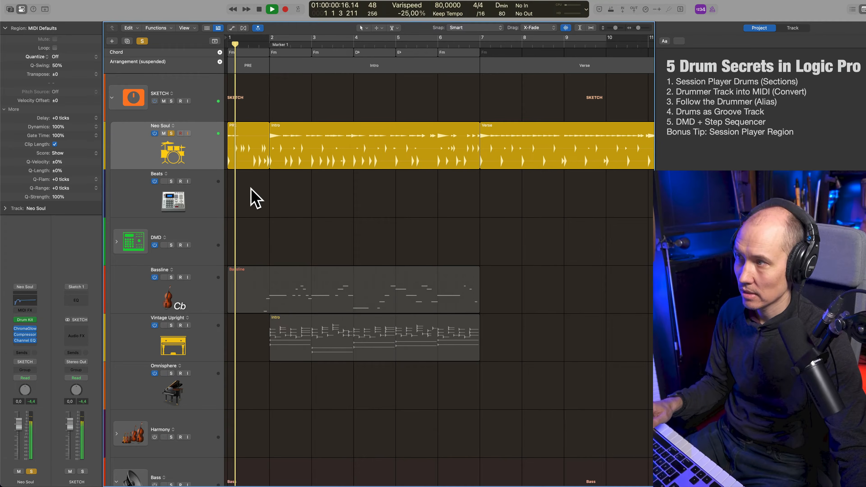
{"action": "key", "text": "v"}
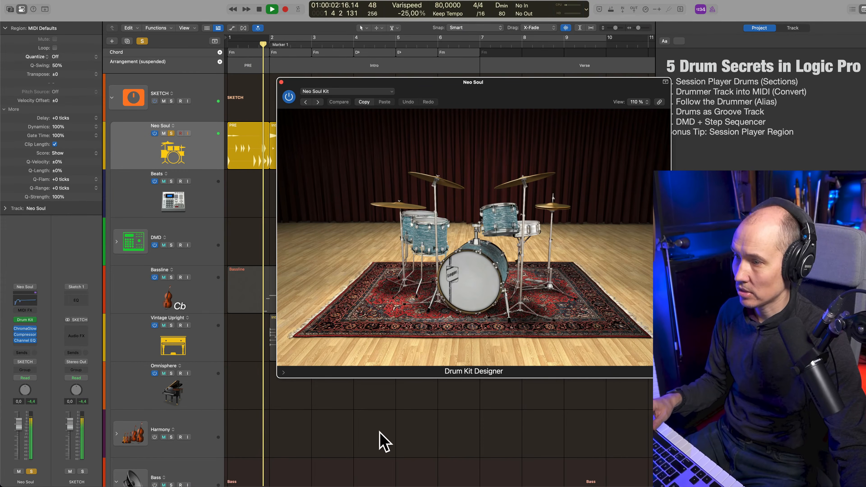
{"action": "key", "text": "v"}
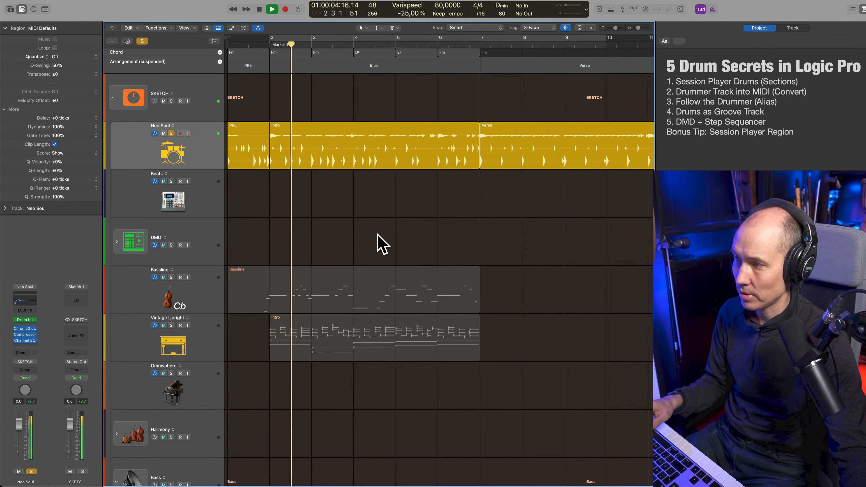
{"action": "key", "text": "space"}
{"action": "key", "text": "s"}
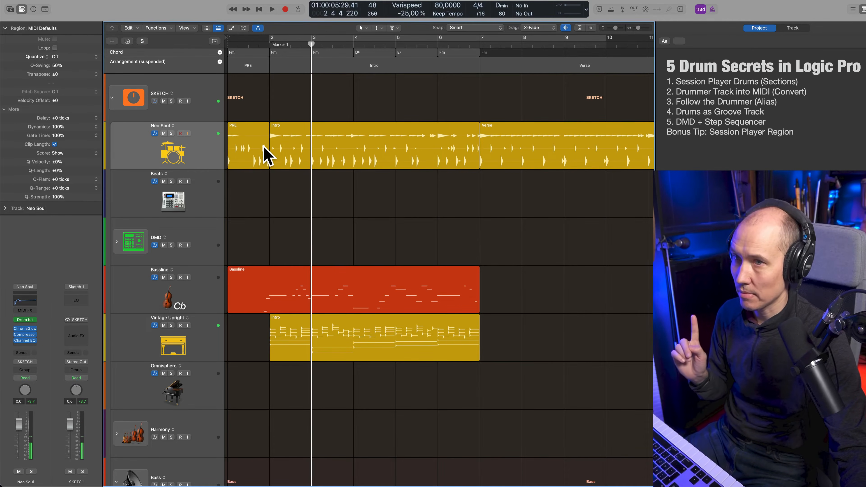
Step: Open the PRE region in the Session Player editor and examine the available player types and drummer styles
{"action": "double_click", "coordinate": [258, 151]}
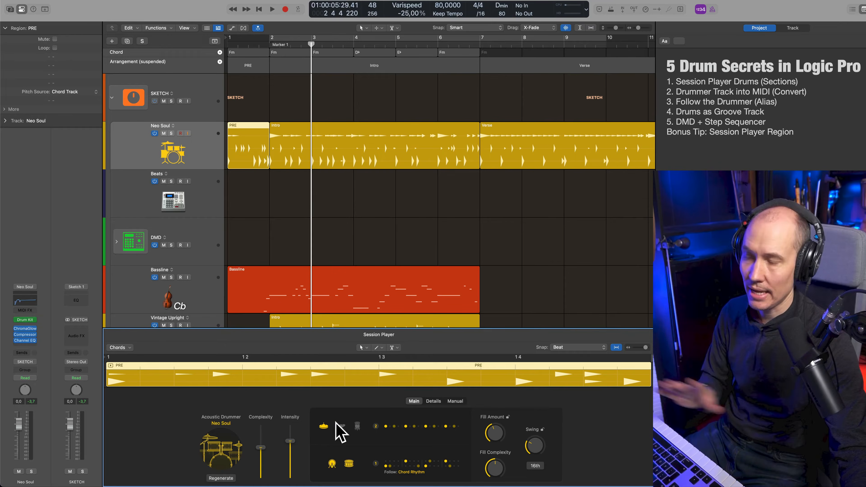
{"action": "left_click", "coordinate": [226, 433]}
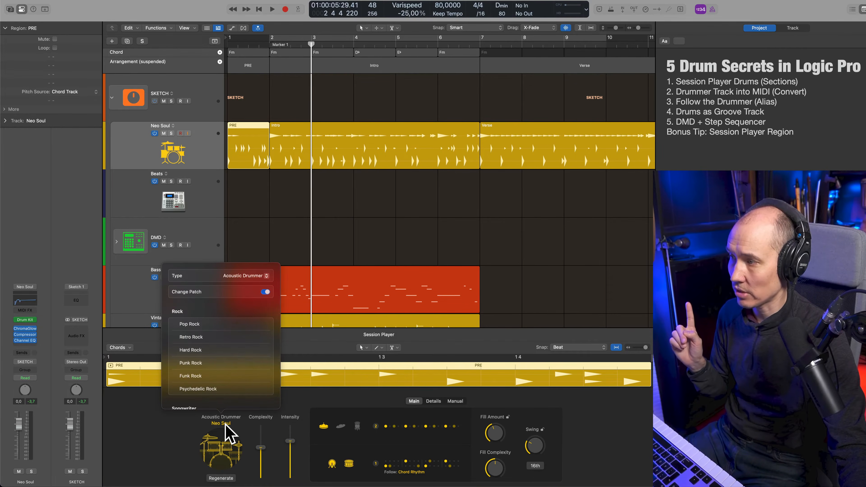
{"action": "left_click", "coordinate": [239, 276]}
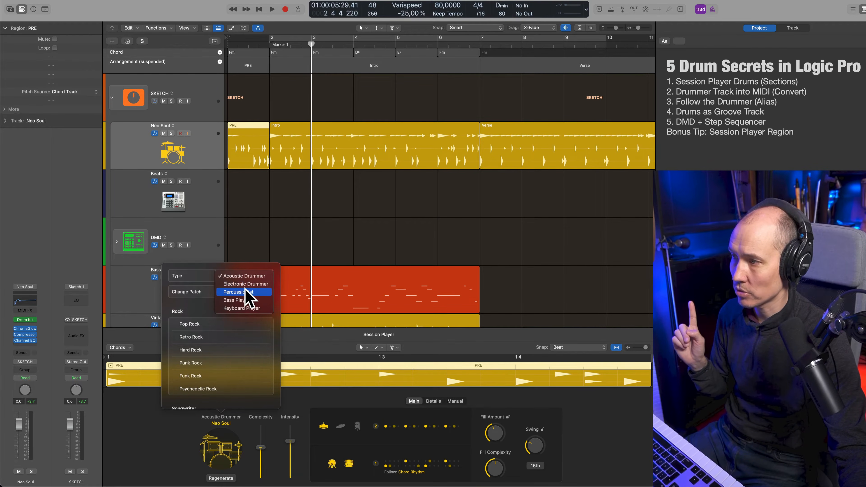
{"action": "left_click", "coordinate": [201, 274]}
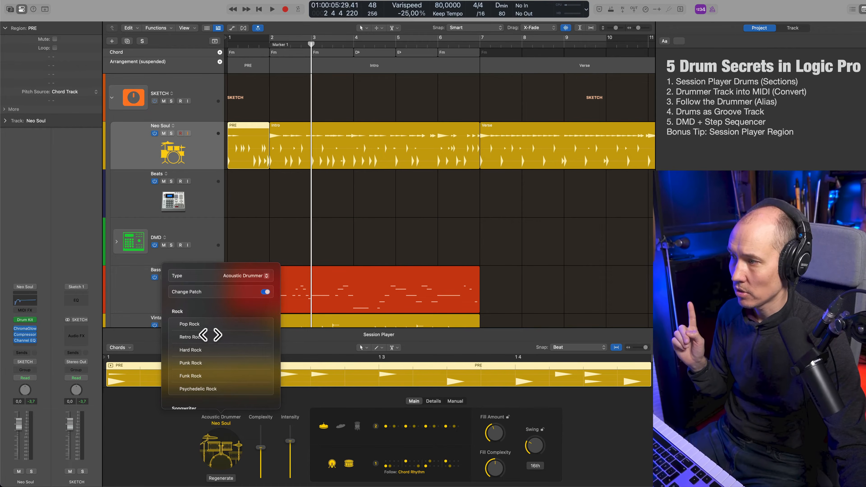
{"action": "scroll", "coordinate": [244, 358], "scroll_direction": "down", "scroll_amount": 1}
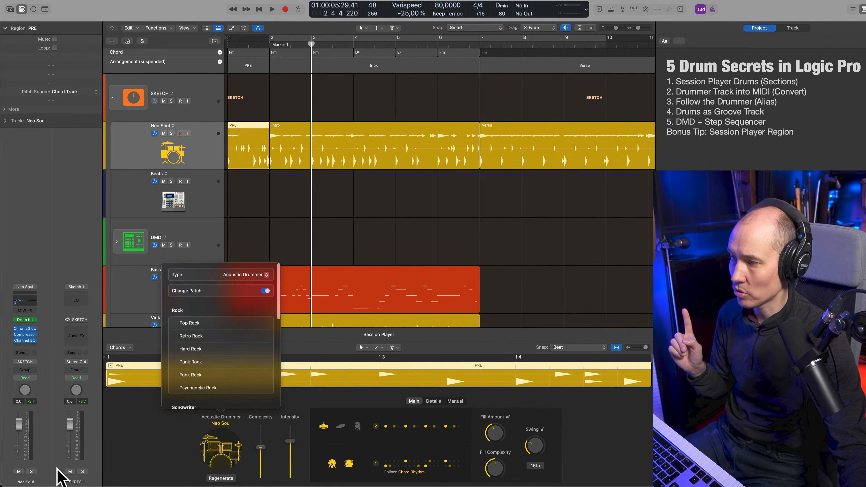
{"action": "left_click", "coordinate": [181, 439]}
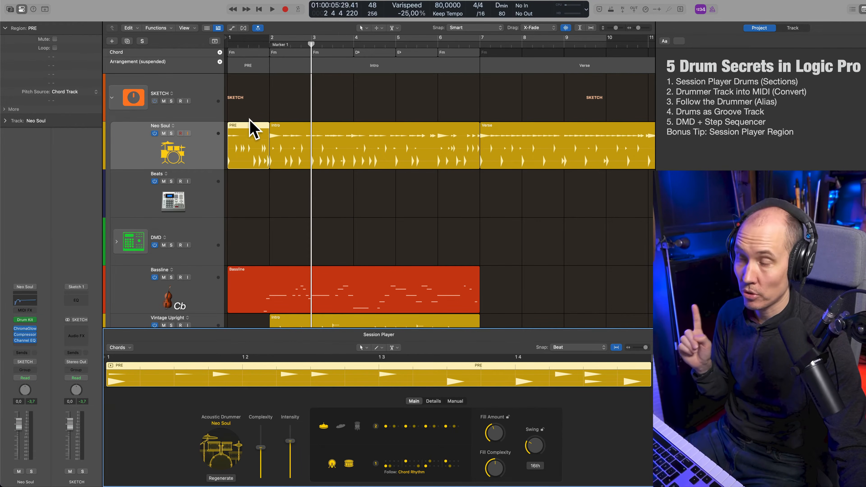
Step: Adjust the Intro drum region's complexity, and set its intensity to 74%, fill amount to 63% and fill complexity to about 55%
{"action": "left_click", "coordinate": [288, 125]}
{"action": "double_click", "coordinate": [309, 146]}
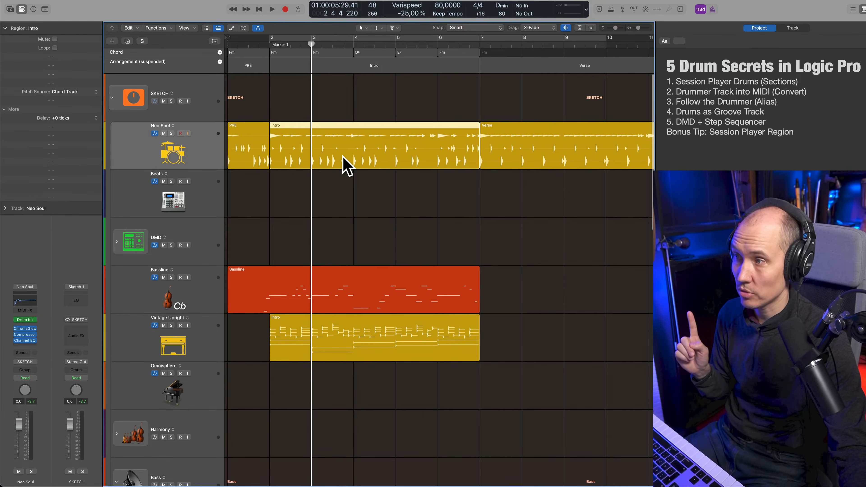
{"action": "double_click", "coordinate": [345, 164]}
{"action": "left_click_drag", "start_coordinate": [261, 436], "coordinate": [291, 441]}
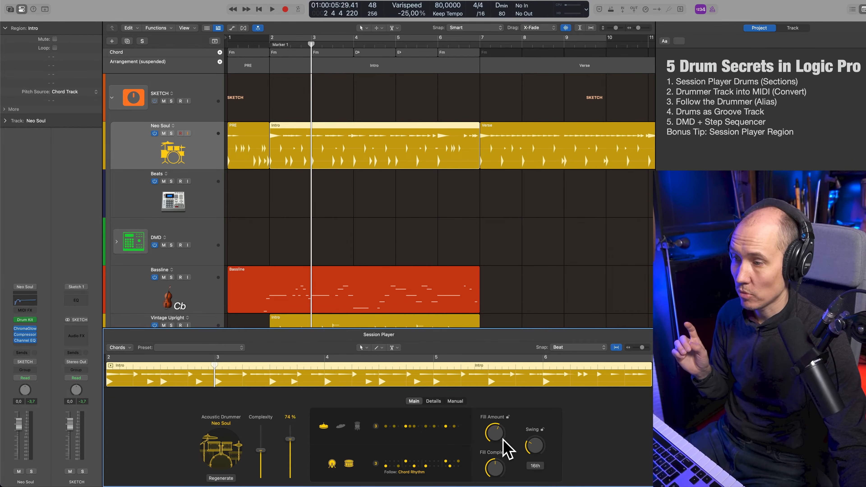
{"action": "left_click_drag", "start_coordinate": [504, 440], "coordinate": [506, 437]}
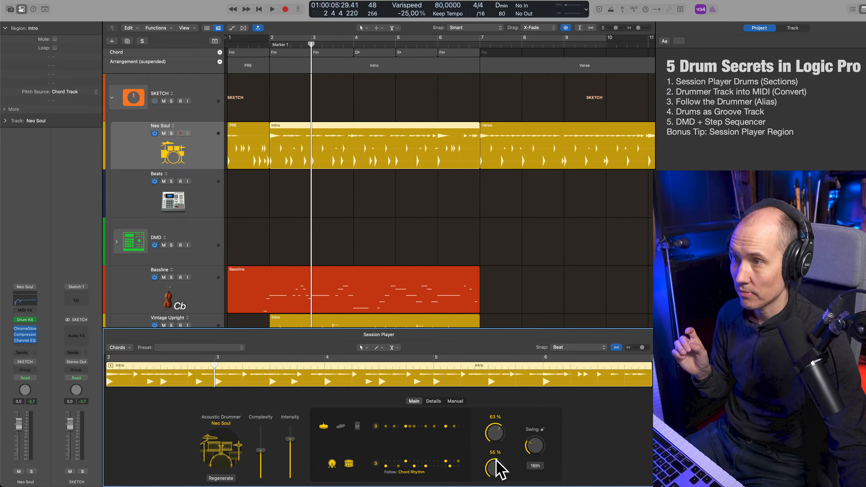
{"action": "left_click_drag", "start_coordinate": [498, 470], "coordinate": [499, 461]}
Step: View the Verse region's drummer settings, close the editor and briefly play the project from the start
{"action": "left_click", "coordinate": [495, 150]}
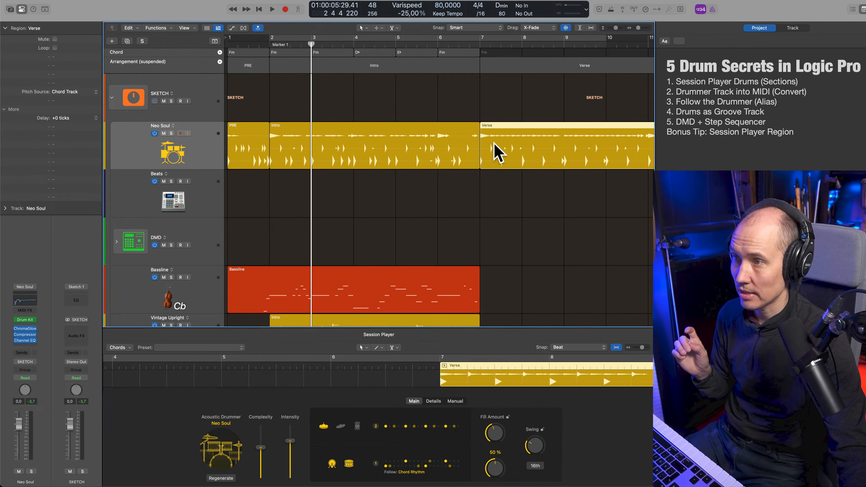
{"action": "left_click_drag", "start_coordinate": [351, 42], "coordinate": [469, 44]}
{"action": "left_click", "coordinate": [498, 215]}
{"action": "key", "text": "Return"}
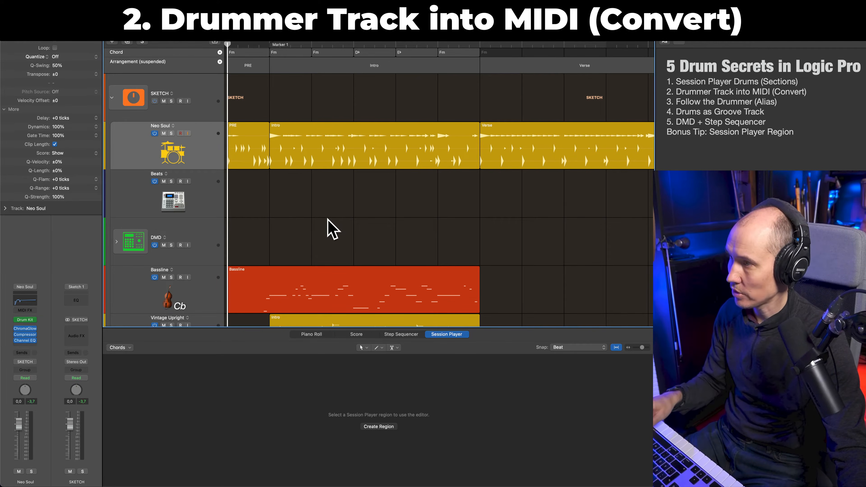
{"action": "key", "text": "e"}
{"action": "key", "text": "space"}
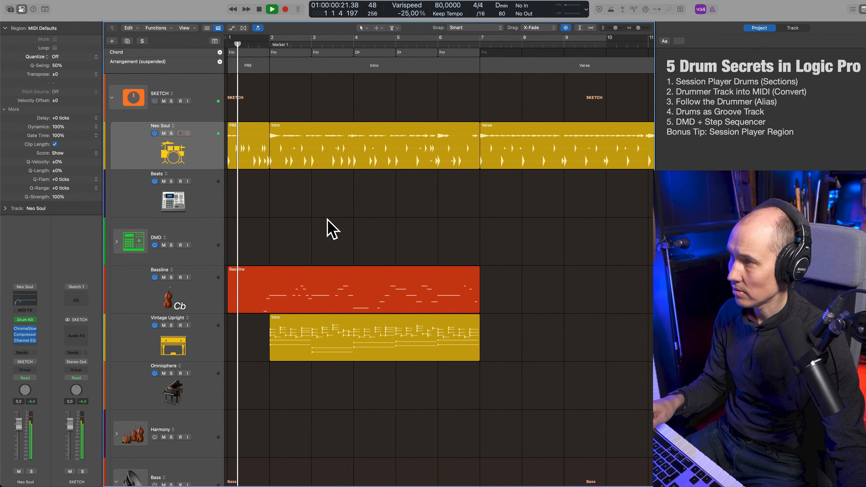
{"action": "key", "text": "space"}
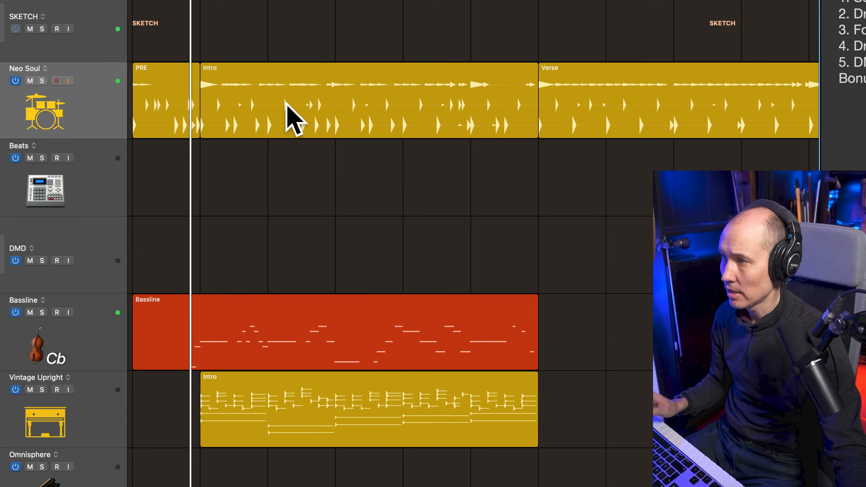
Step: Convert the Intro drum region to a MIDI region, examine its notes in the Piano Roll and clear the region selection
{"action": "right_click", "coordinate": [323, 147]}
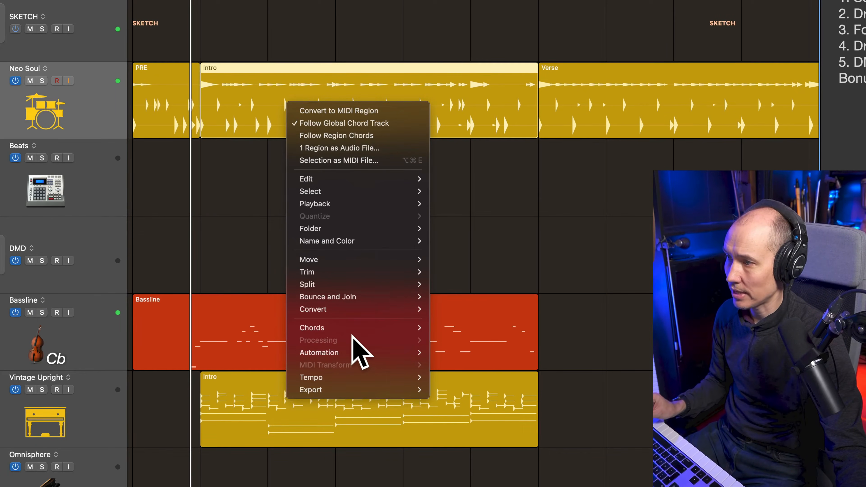
{"action": "mouse_move", "coordinate": [326, 314]}
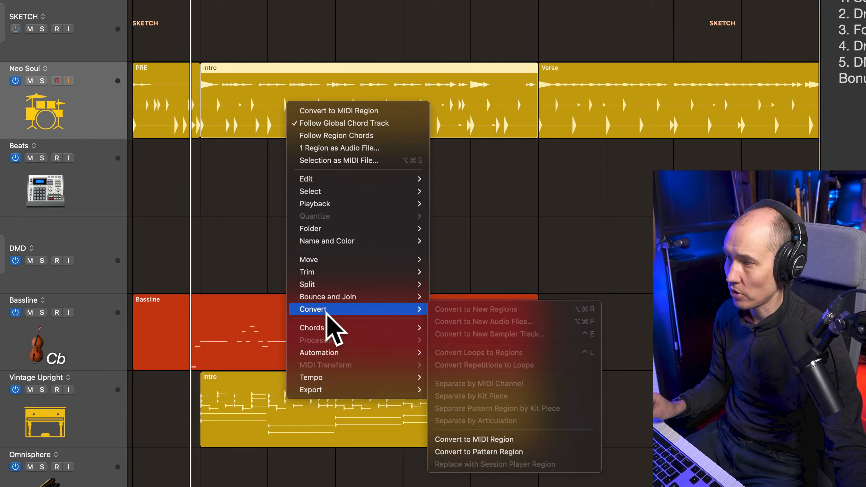
{"action": "left_click", "coordinate": [509, 439]}
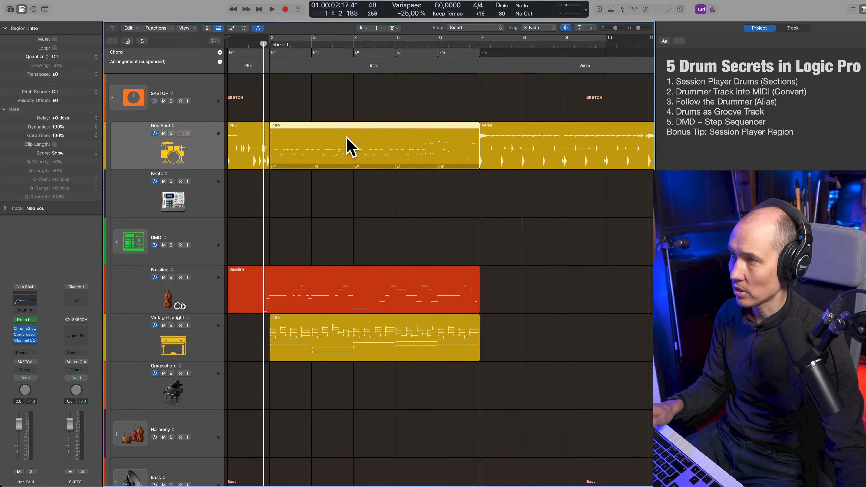
{"action": "double_click", "coordinate": [351, 152]}
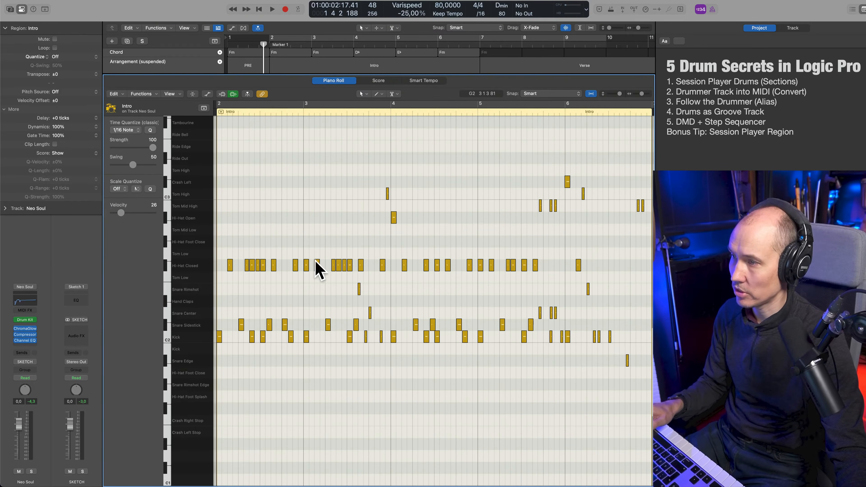
{"action": "key", "text": "p"}
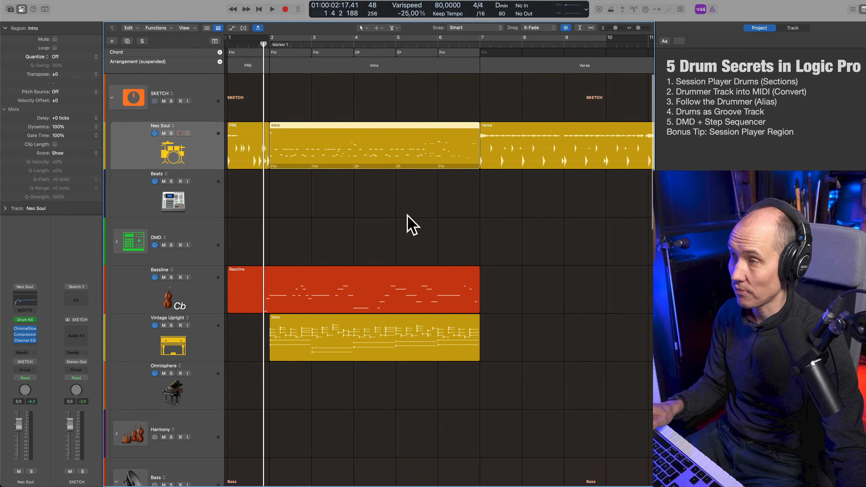
{"action": "left_click", "coordinate": [365, 221]}
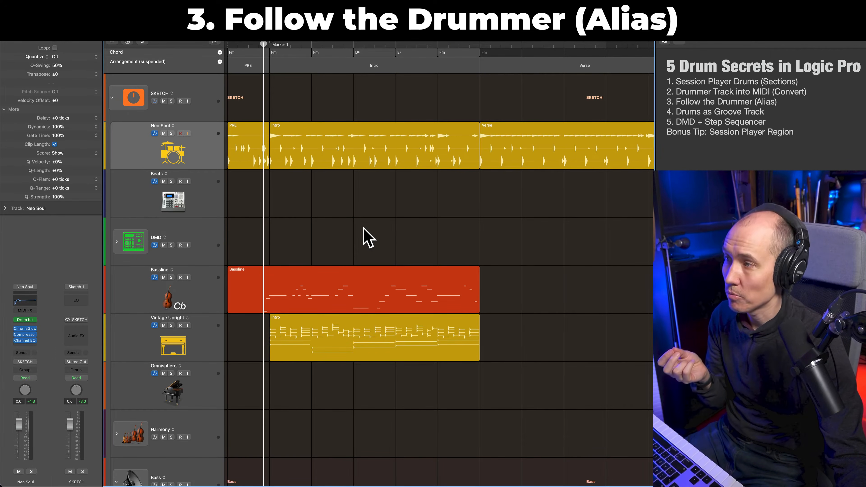
Step: View the Beats track's Stylus RMX instrument and close the open plug-in windows
{"action": "left_click", "coordinate": [209, 209]}
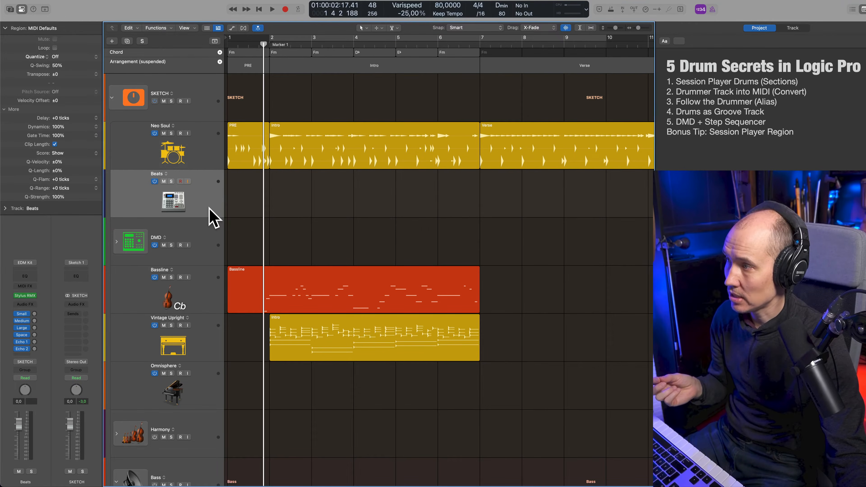
{"action": "double_click", "coordinate": [215, 221]}
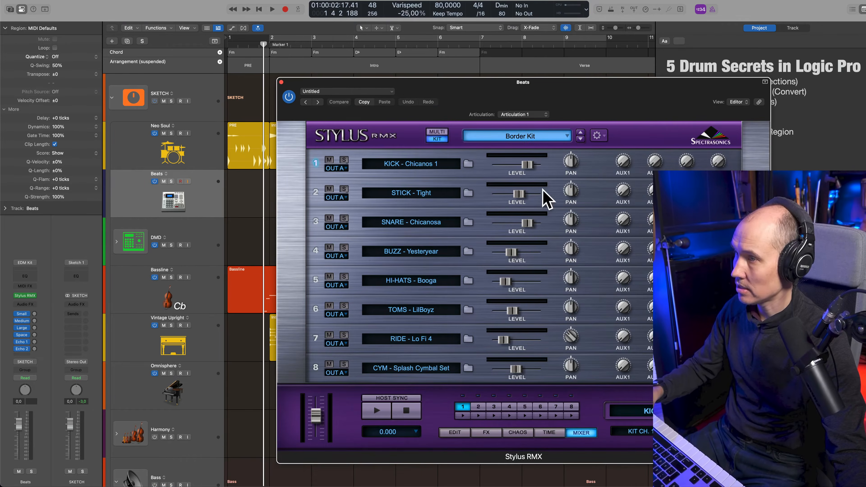
{"action": "key", "text": "super+w"}
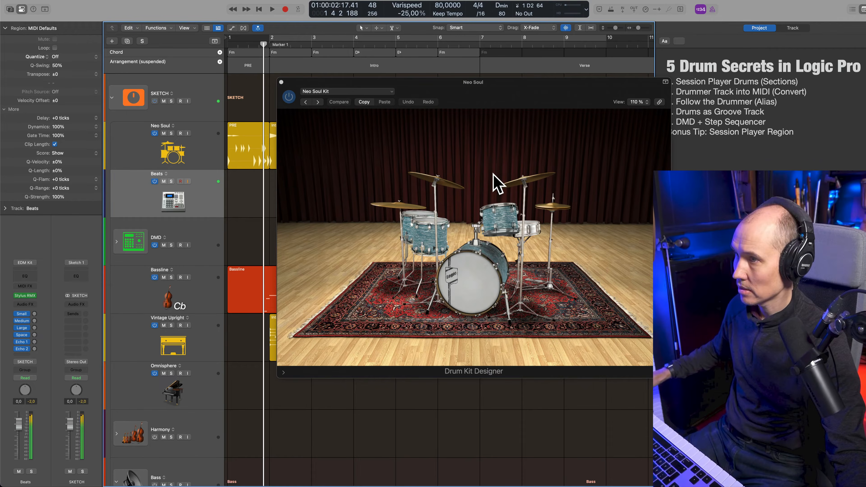
{"action": "key", "text": "super+w"}
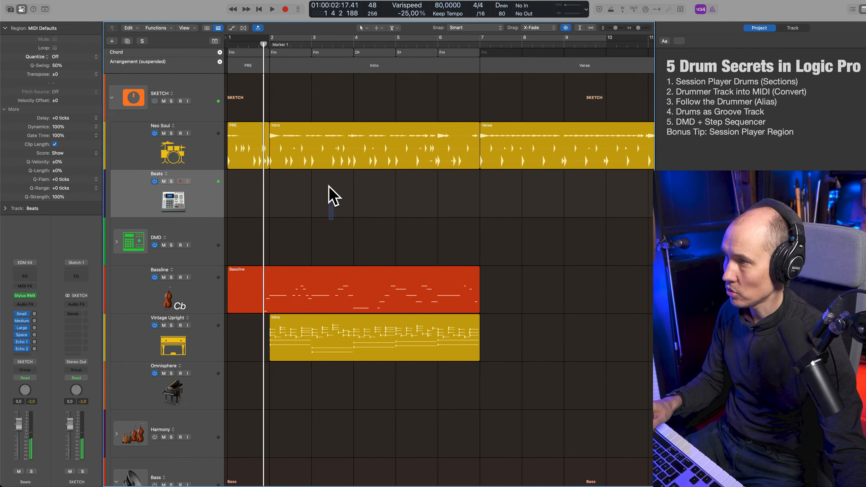
Step: Select the PRE and Intro drum regions on the Neo Soul track and audition them from the project start
{"action": "left_click_drag", "start_coordinate": [328, 185], "coordinate": [241, 145]}
{"action": "key", "text": "Return"}
{"action": "key", "text": "s"}
{"action": "key", "text": "space"}
{"action": "key", "text": "s"}
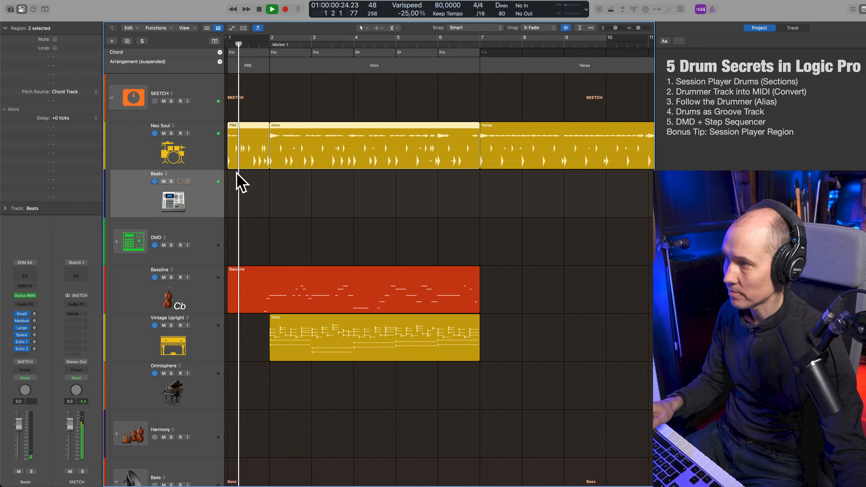
{"action": "key", "text": "space"}
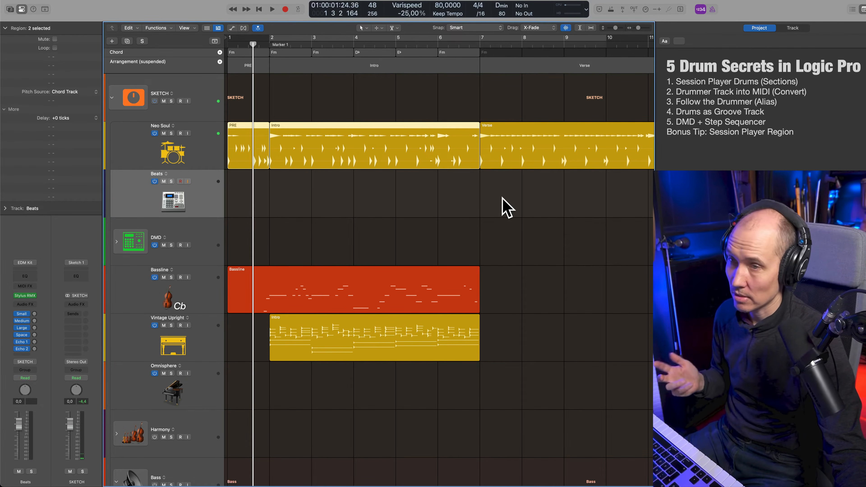
Step: Create aliases of the PRE, Intro and Verse drum regions on the Beats track and check each one
{"action": "left_click_drag", "start_coordinate": [560, 210], "coordinate": [240, 159]}
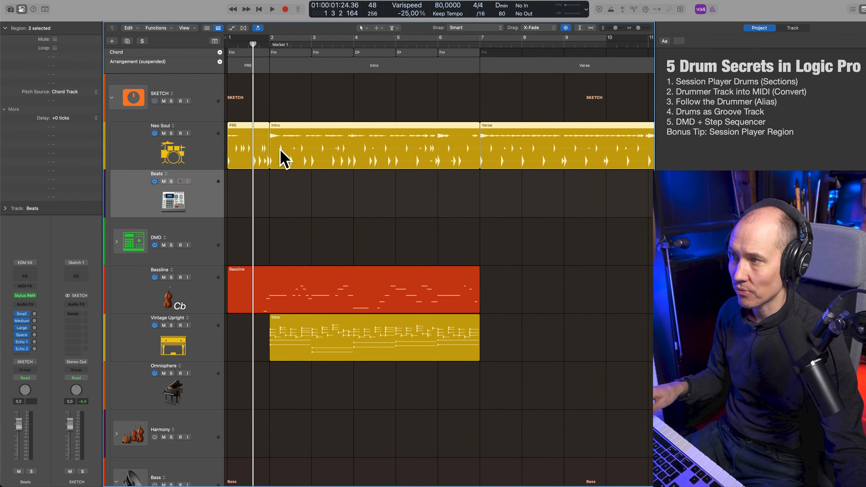
{"action": "left_click_drag", "start_coordinate": [280, 149], "coordinate": [280, 199]}
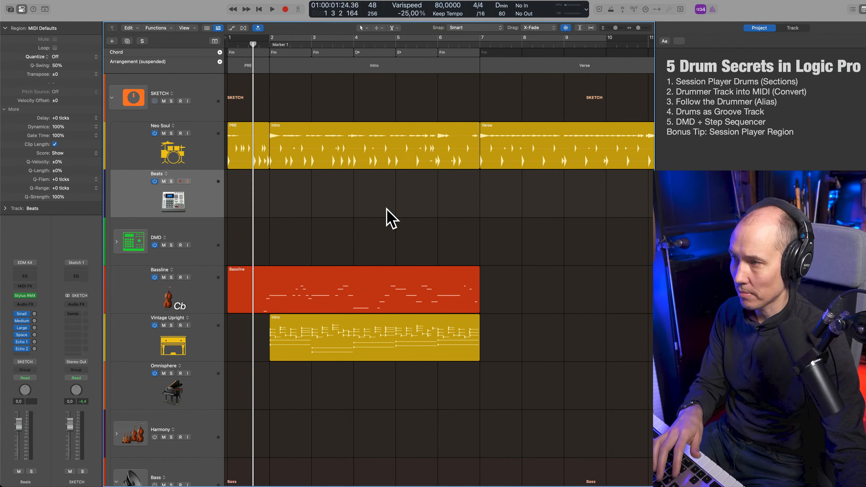
{"action": "key", "text": "super+z"}
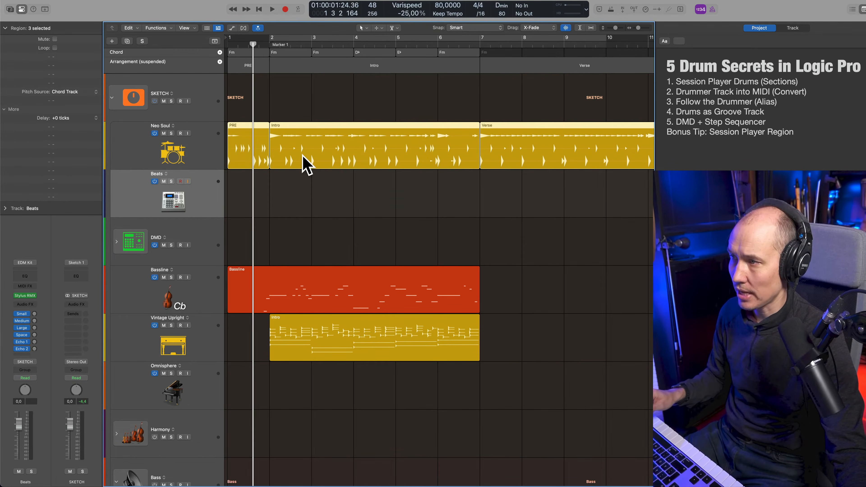
{"action": "left_click_drag", "start_coordinate": [302, 155], "coordinate": [296, 193]}
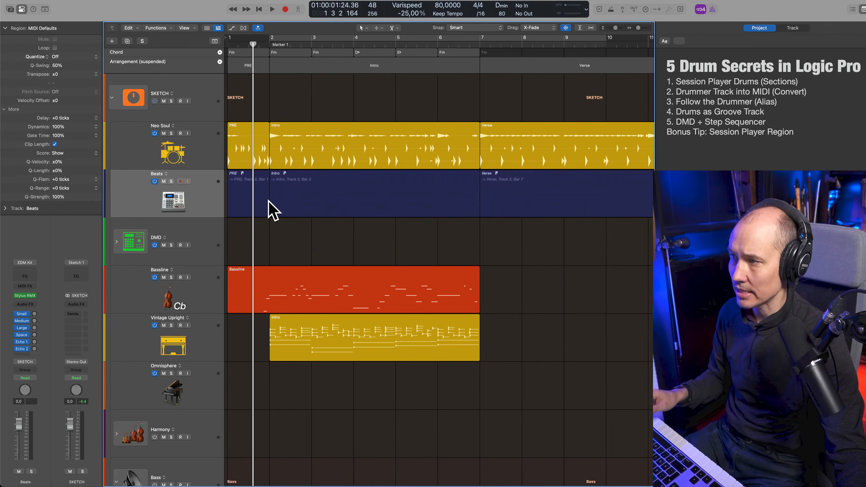
{"action": "left_click", "coordinate": [260, 197]}
{"action": "left_click", "coordinate": [336, 206]}
{"action": "left_click", "coordinate": [552, 197]}
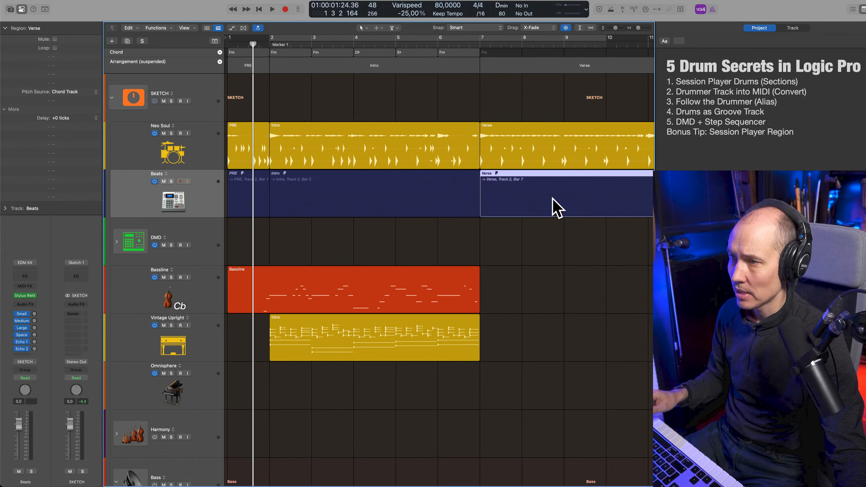
Step: Mute the Neo Soul track and play the project from the start to hear the Beats aliases
{"action": "left_click", "coordinate": [193, 162]}
{"action": "key", "text": "Return"}
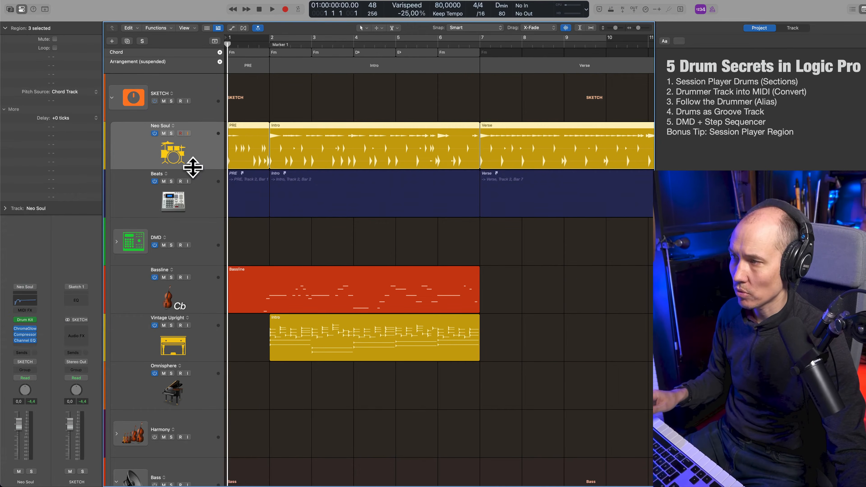
{"action": "left_click", "coordinate": [164, 134]}
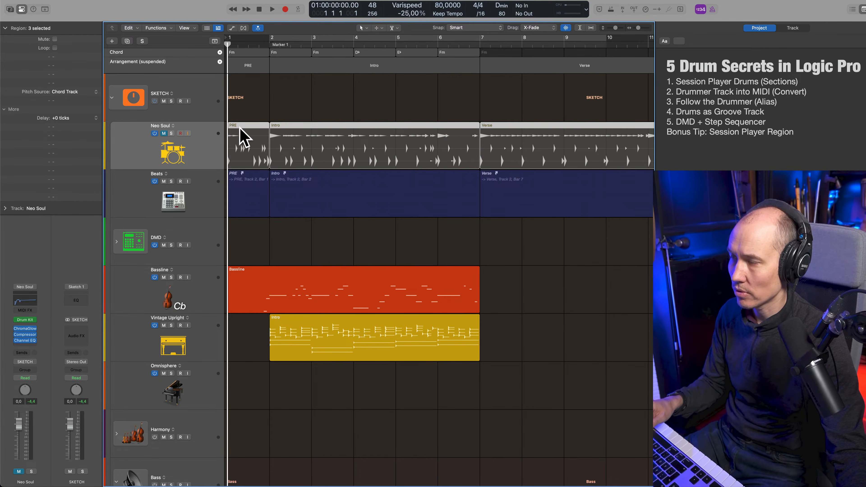
{"action": "key", "text": "space"}
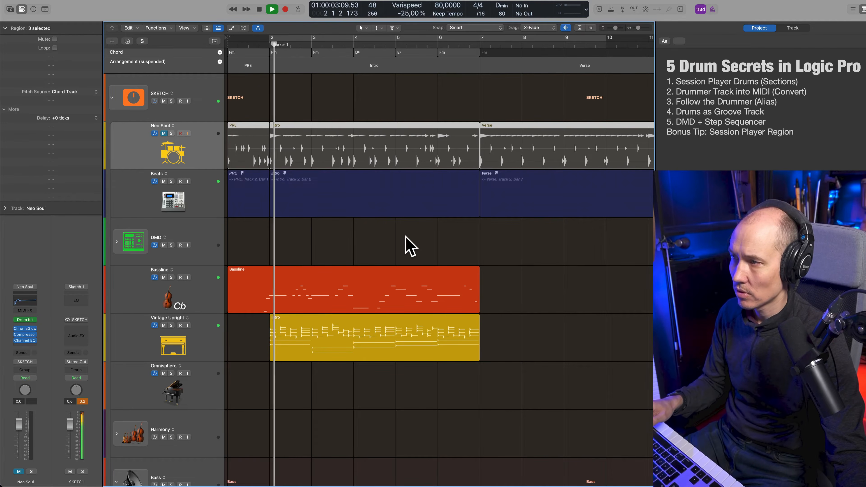
{"action": "key", "text": "space"}
Step: Adjust the selected drum regions in the Session Player editor, and set the Intro region's intensity to about 61%
{"action": "double_click", "coordinate": [258, 134]}
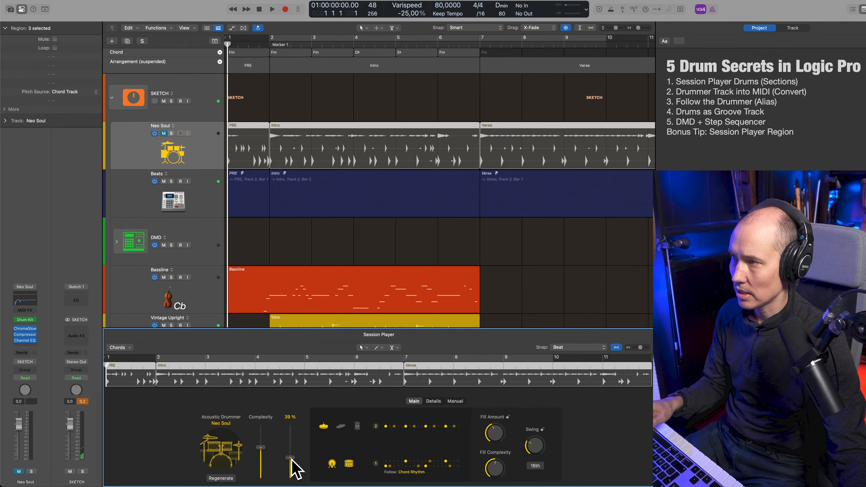
{"action": "left_click_drag", "start_coordinate": [261, 447], "coordinate": [263, 441]}
{"action": "left_click", "coordinate": [286, 242]}
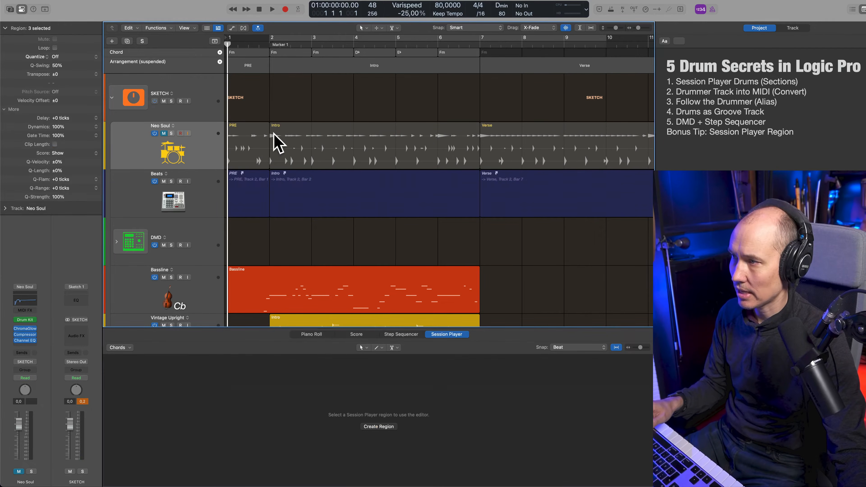
{"action": "double_click", "coordinate": [302, 145]}
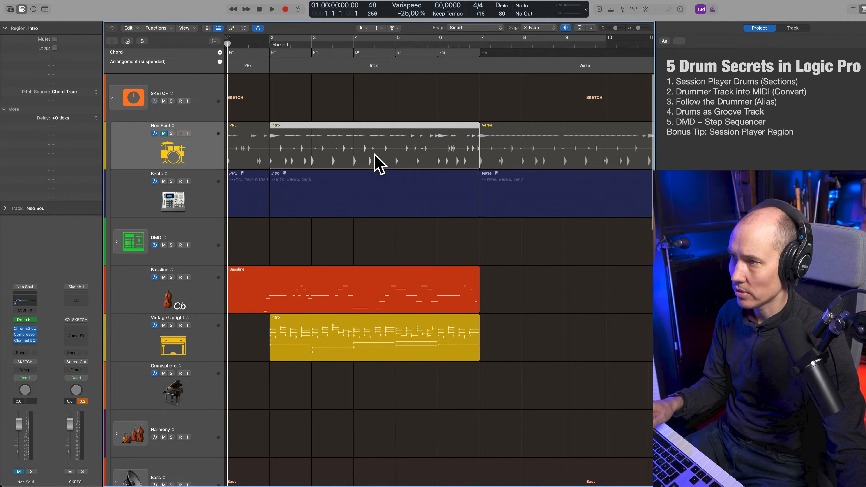
{"action": "double_click", "coordinate": [379, 140]}
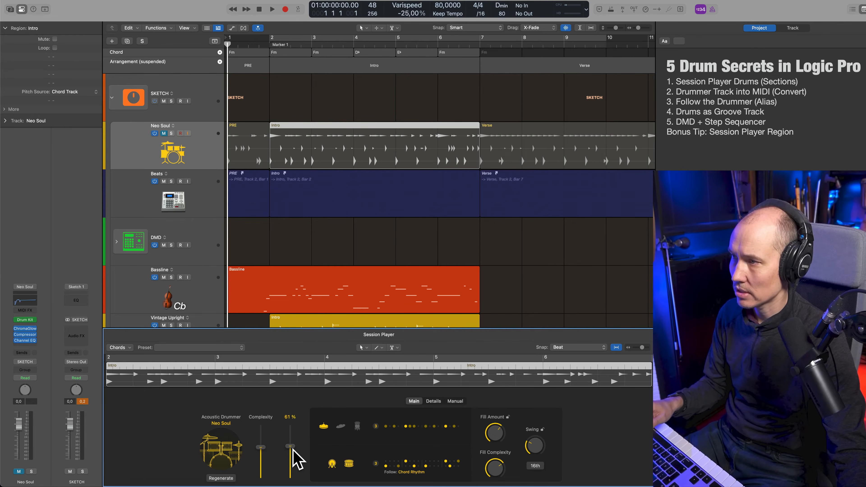
{"action": "left_click_drag", "start_coordinate": [292, 449], "coordinate": [293, 447]}
Step: Turn solo off and keep Neo Soul muted, play the updated Beats aliases from the start, and close the editor
{"action": "key", "text": "s"}
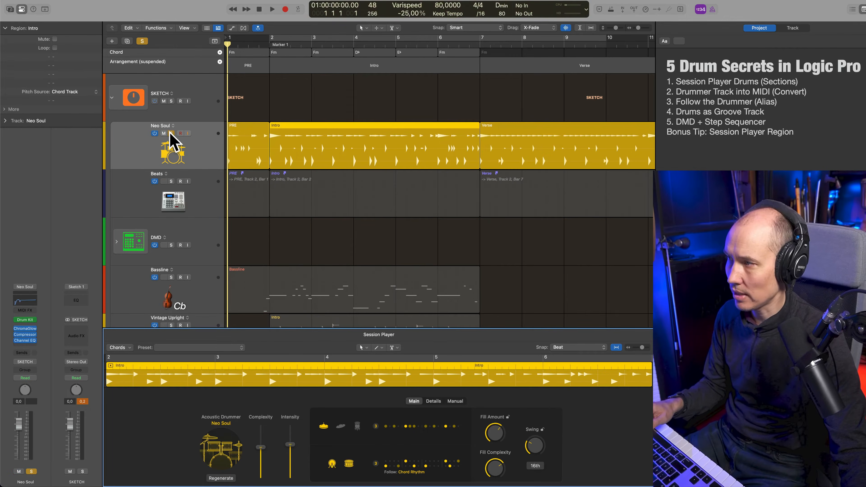
{"action": "key", "text": "s"}
{"action": "key", "text": "m"}
{"action": "key", "text": "space"}
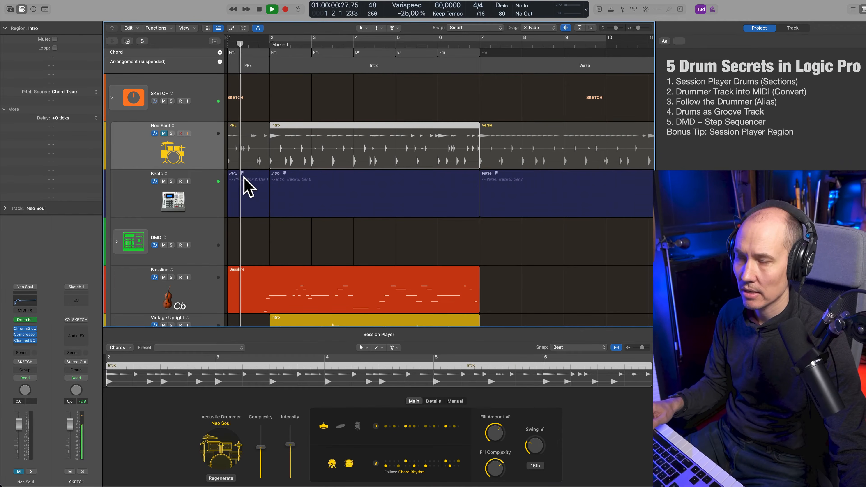
{"action": "left_click", "coordinate": [303, 226]}
{"action": "key", "text": "e"}
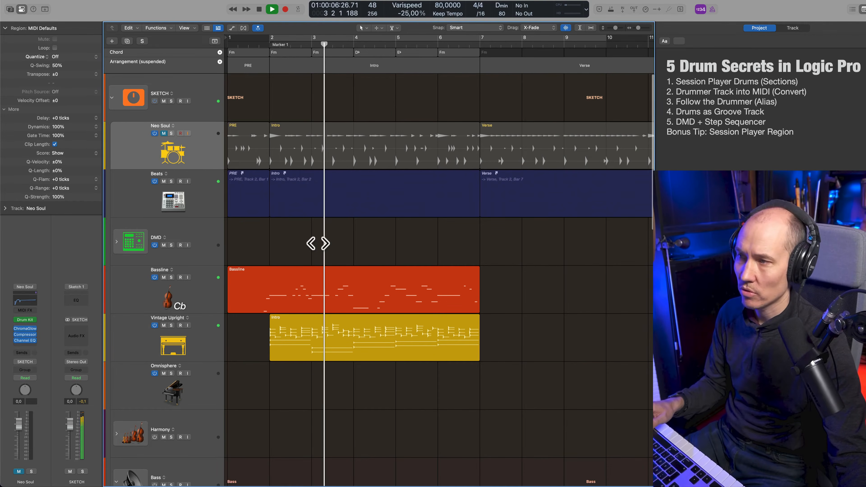
{"action": "key", "text": "space"}
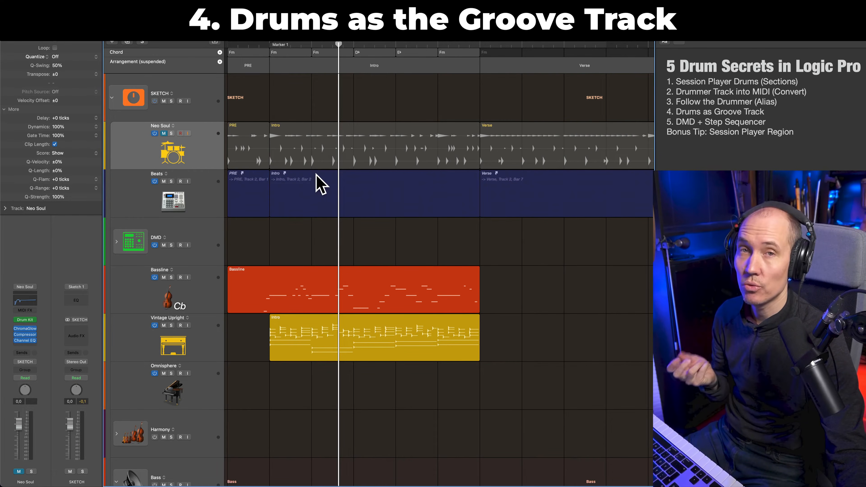
Step: Mute the Beats track, unmute the Neo Soul track and play the project from the start
{"action": "left_click_drag", "start_coordinate": [447, 246], "coordinate": [265, 213]}
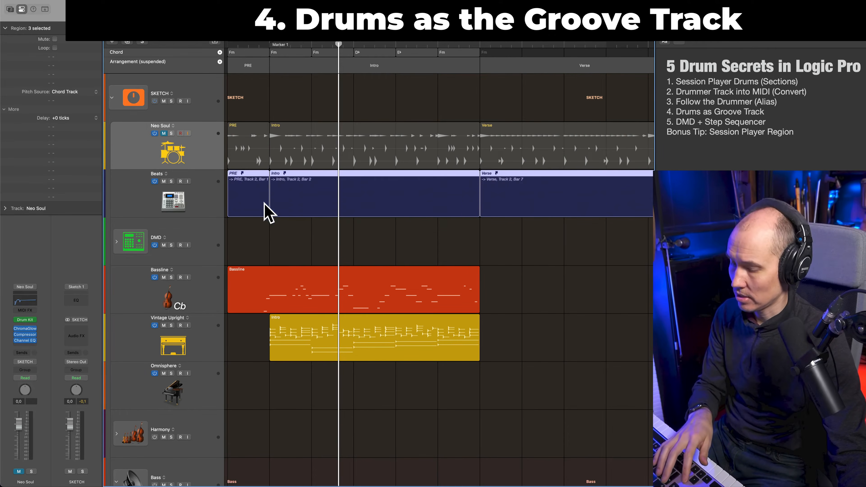
{"action": "left_click", "coordinate": [164, 182]}
{"action": "left_click", "coordinate": [164, 133]}
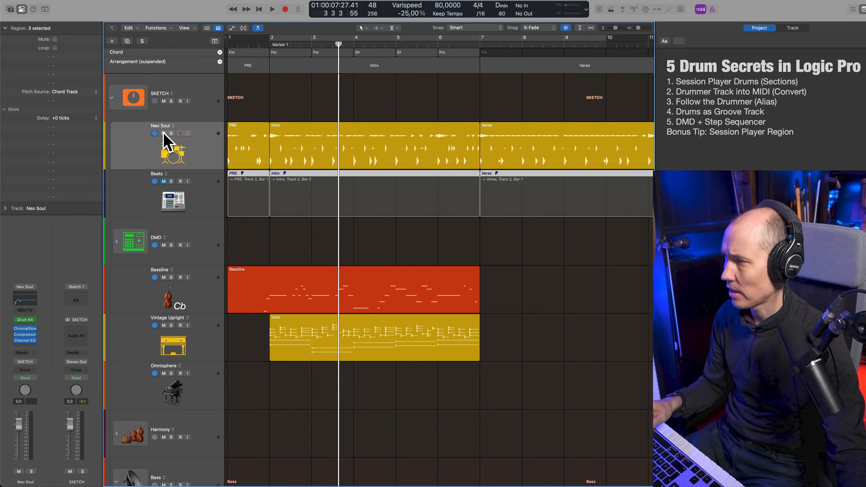
{"action": "key", "text": "Return"}
{"action": "key", "text": "space"}
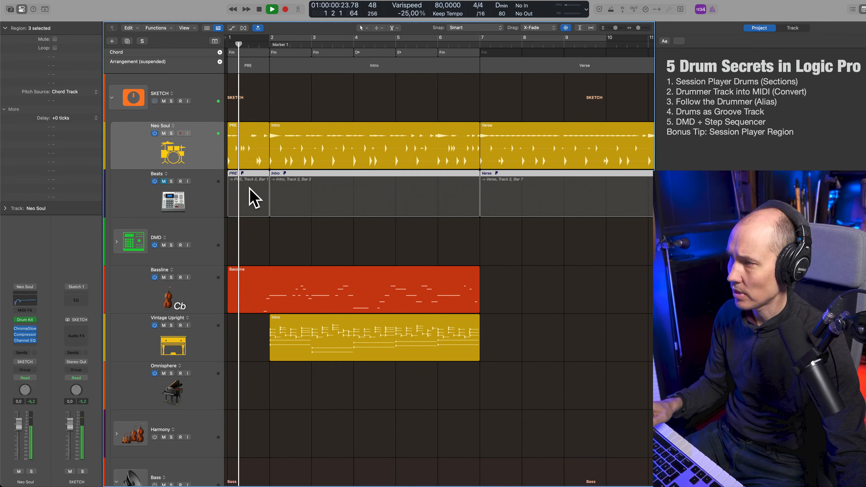
Step: View the Intro region's Details settings in the Session Player editor, close it and briefly play the drums
{"action": "left_click", "coordinate": [315, 136]}
{"action": "double_click", "coordinate": [316, 136]}
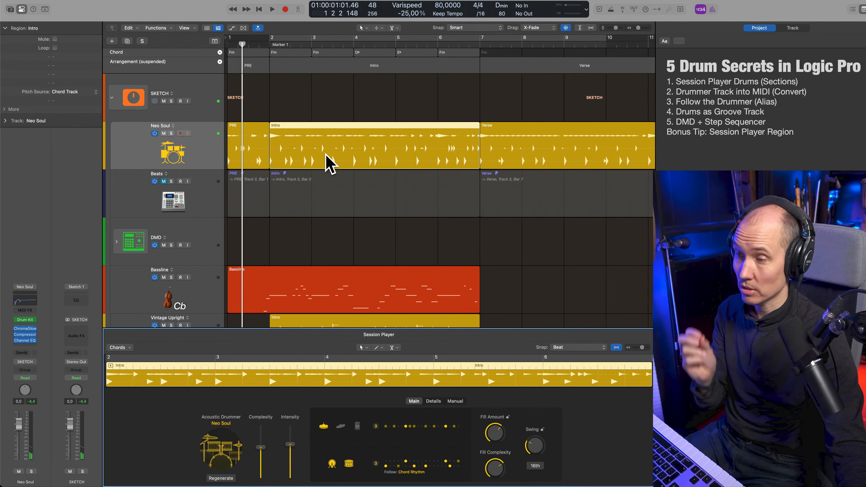
{"action": "left_click", "coordinate": [431, 402]}
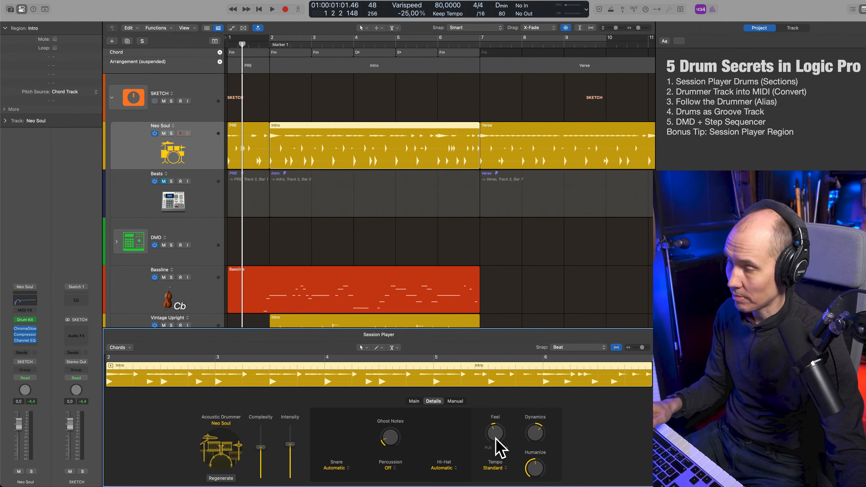
{"action": "key", "text": "e"}
{"action": "key", "text": "space"}
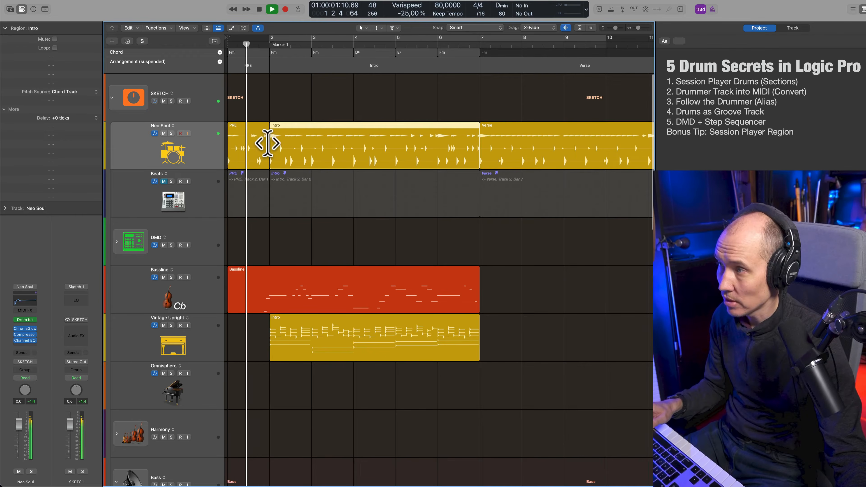
{"action": "key", "text": "space"}
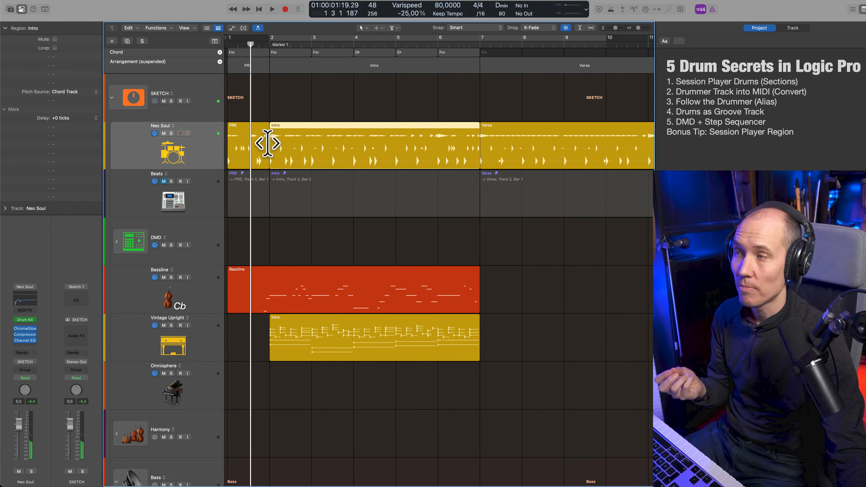
Step: Check that the Groove Track header component is enabled, and make Neo Soul the groove track
{"action": "left_click", "coordinate": [216, 165]}
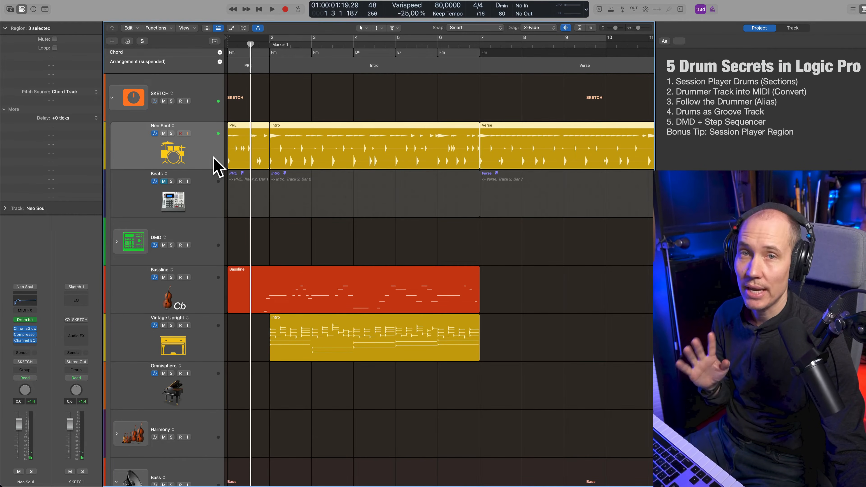
{"action": "right_click", "coordinate": [204, 154]}
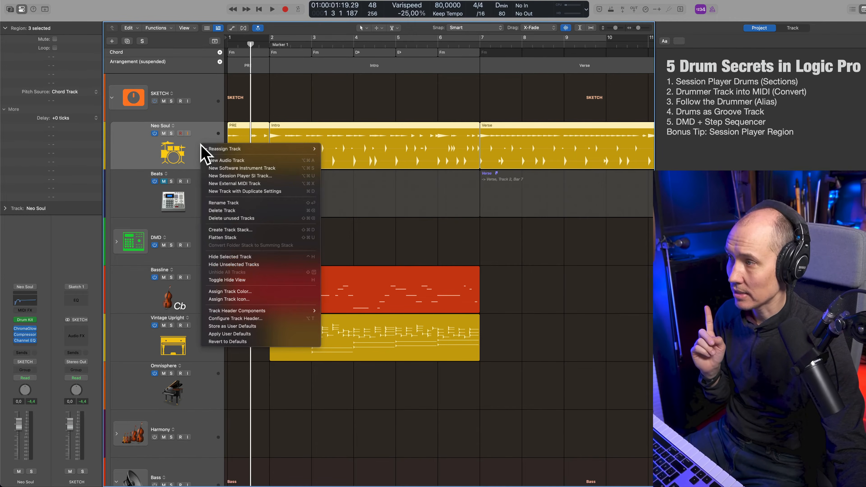
{"action": "mouse_move", "coordinate": [262, 310]}
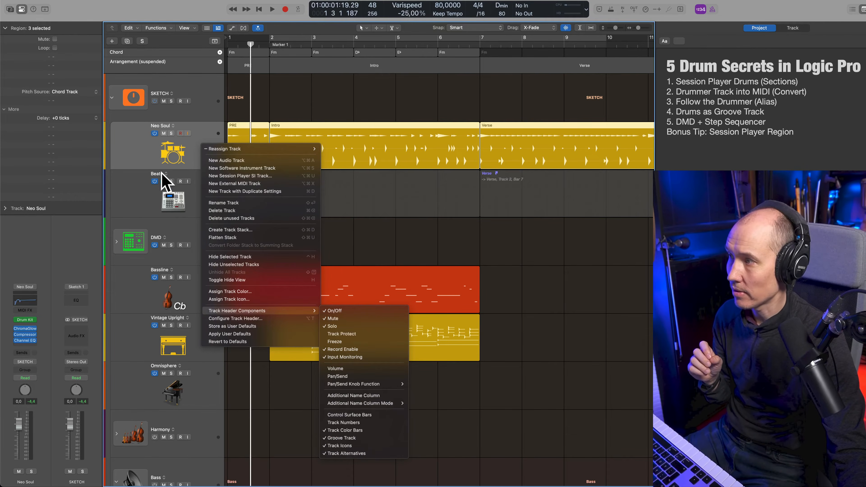
{"action": "left_click", "coordinate": [148, 155]}
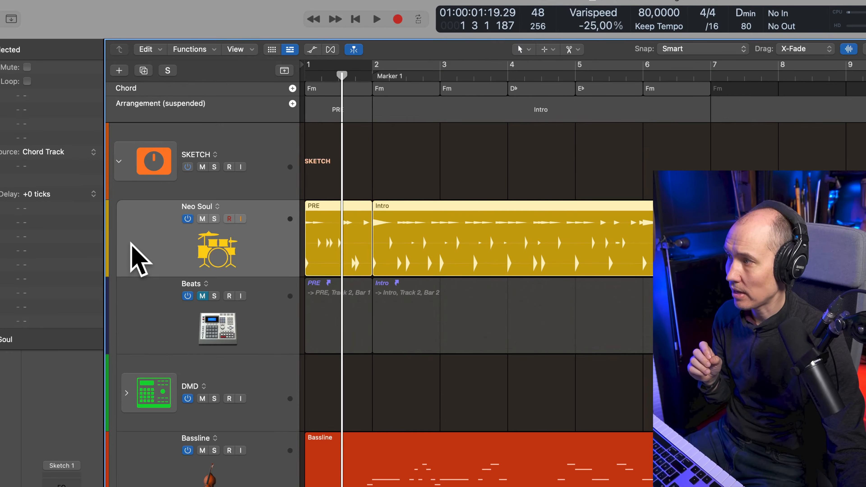
{"action": "mouse_move", "coordinate": [108, 145]}
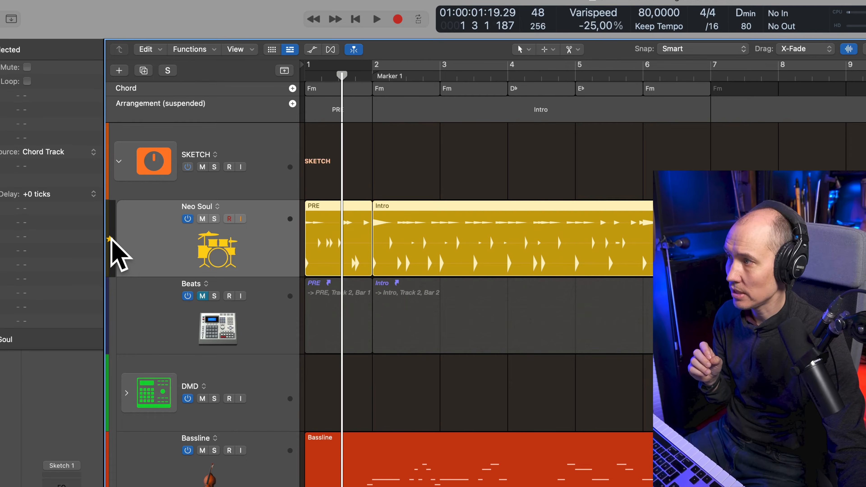
{"action": "left_click", "coordinate": [110, 240]}
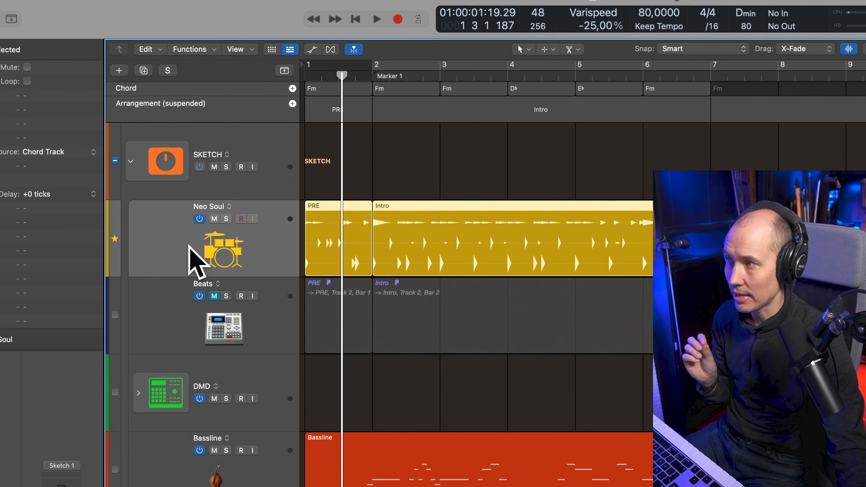
Step: Select the Bassline track at the project start and toggle its groove matching on and off to compare the note timing
{"action": "key", "text": "Return"}
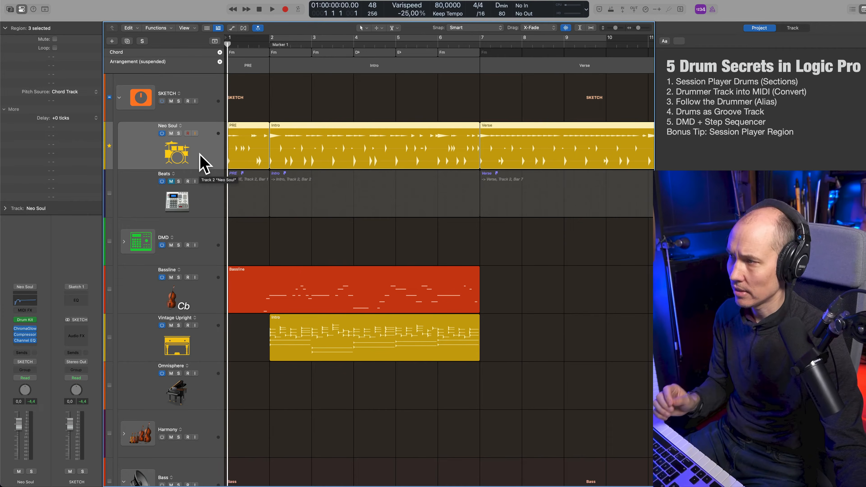
{"action": "left_click", "coordinate": [204, 302]}
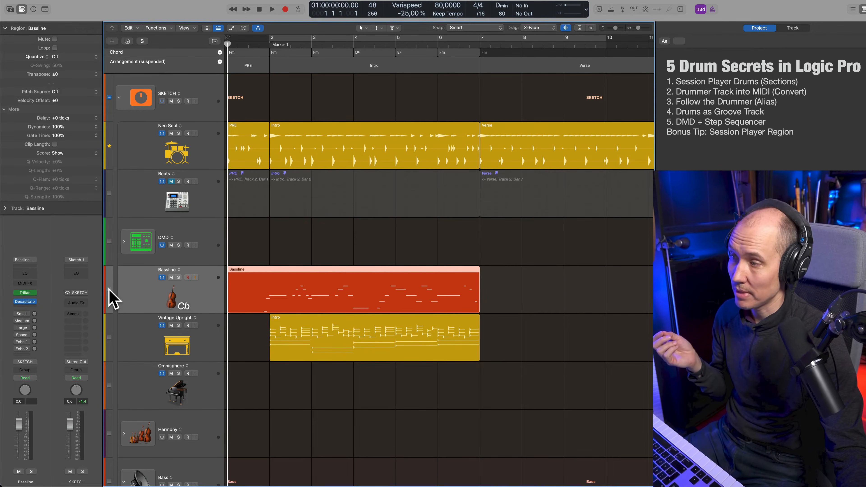
{"action": "key", "text": "super+Right"}
{"action": "key", "text": "super+Right"}
{"action": "key", "text": "super+Down"}
{"action": "key", "text": "super+Down"}
{"action": "key", "text": "super+Down"}
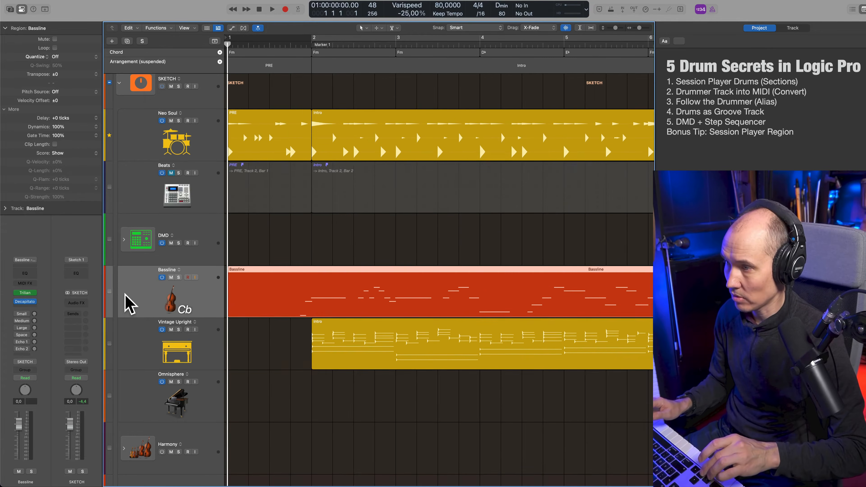
{"action": "key", "text": "super+Left"}
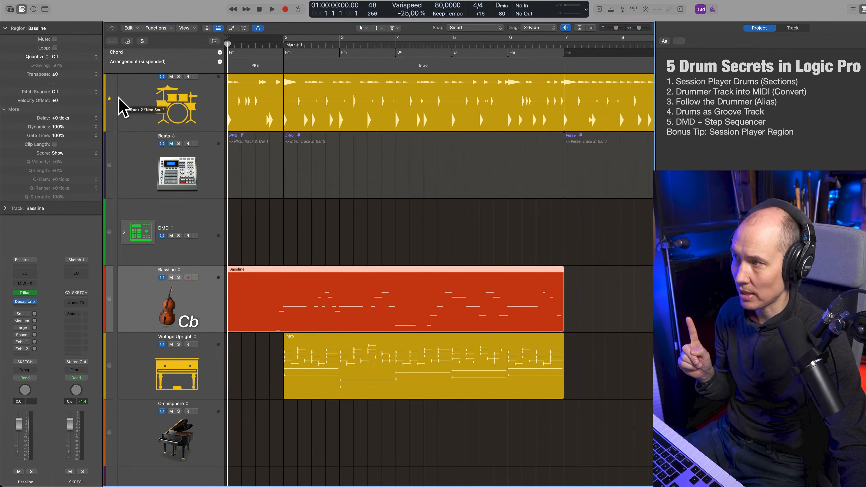
{"action": "left_click", "coordinate": [109, 298]}
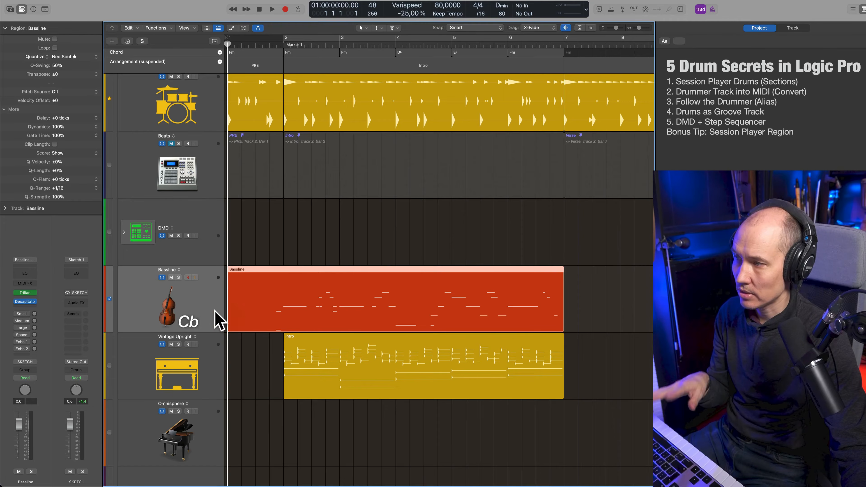
{"action": "left_click", "coordinate": [109, 298]}
{"action": "left_click", "coordinate": [109, 299]}
{"action": "left_click", "coordinate": [109, 299]}
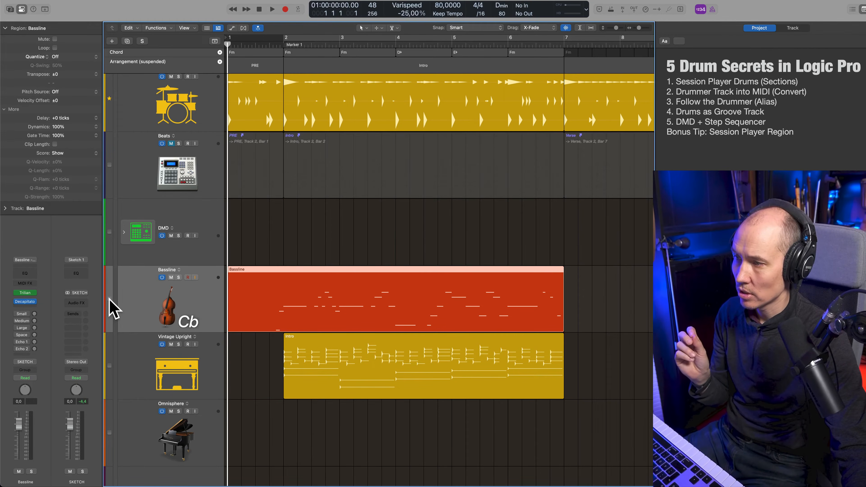
Step: Match the Bassline track to the Neo Soul groove and set its region's Q-Strength to 60%
{"action": "scroll", "coordinate": [277, 246], "scroll_direction": "up", "scroll_amount": 3}
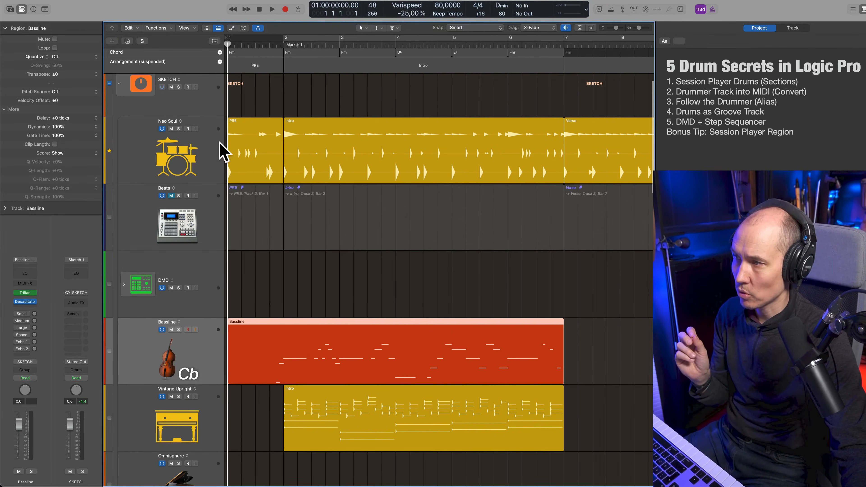
{"action": "left_click", "coordinate": [210, 163]}
{"action": "left_click", "coordinate": [192, 368]}
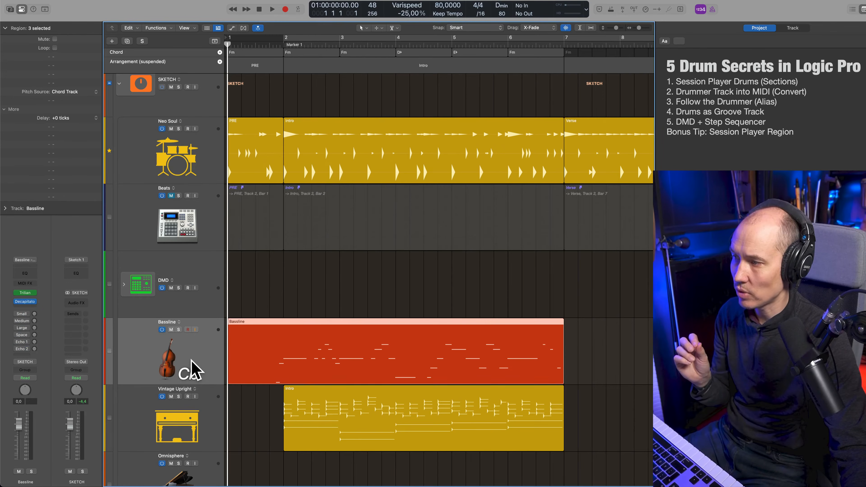
{"action": "left_click", "coordinate": [109, 351]}
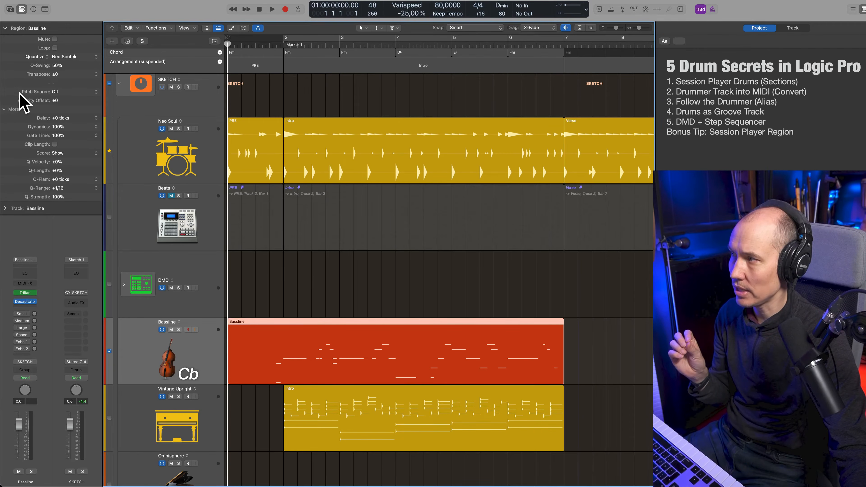
{"action": "left_click", "coordinate": [5, 110]}
{"action": "left_click", "coordinate": [5, 110]}
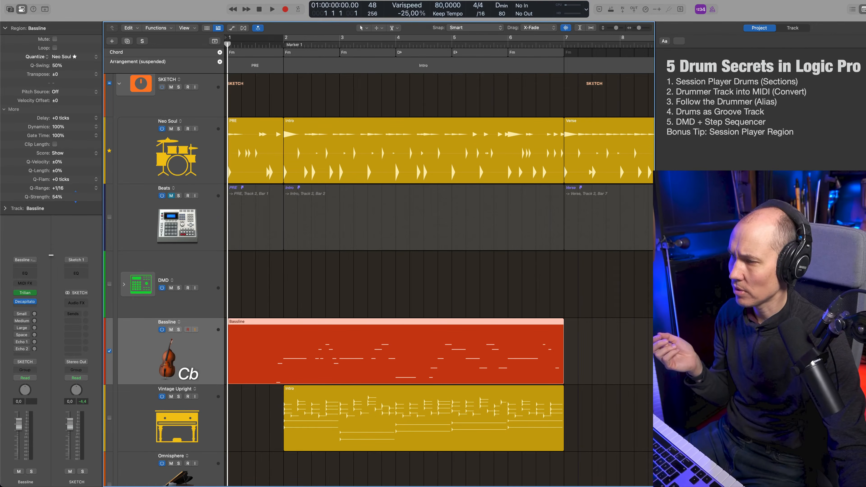
{"action": "left_click_drag", "start_coordinate": [52, 251], "coordinate": [53, 245]}
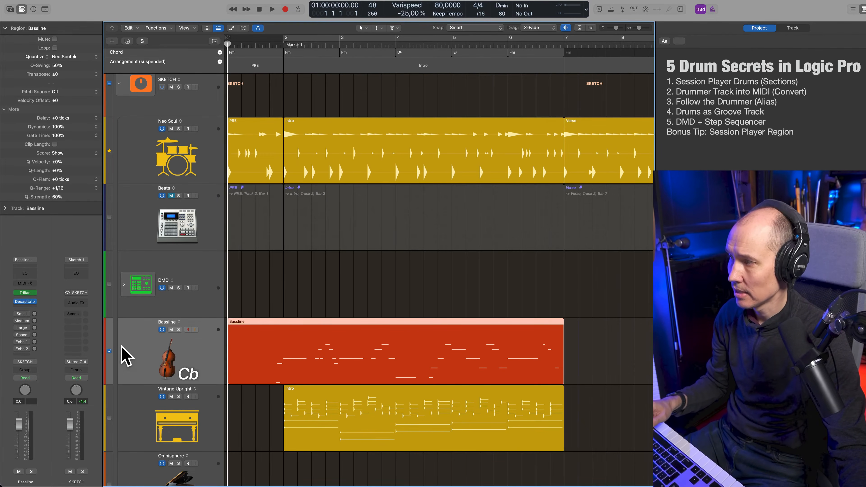
Step: Play the project with the groove-matched Bassline, and view the Vintage Upright Intro region in the Session Player editor
{"action": "key", "text": "space"}
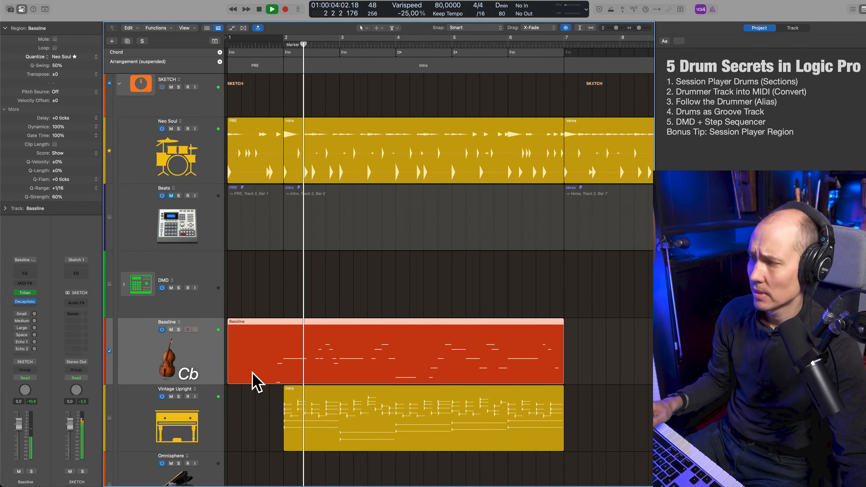
{"action": "left_click", "coordinate": [205, 424]}
{"action": "key", "text": "space"}
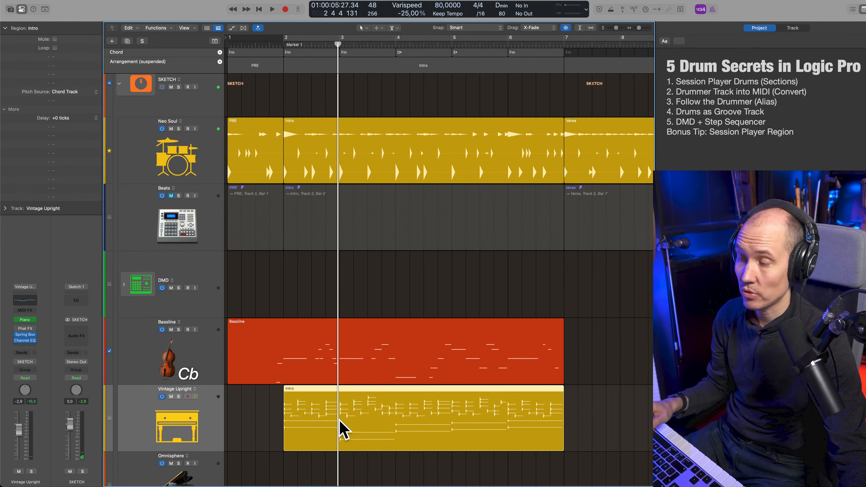
{"action": "double_click", "coordinate": [340, 428]}
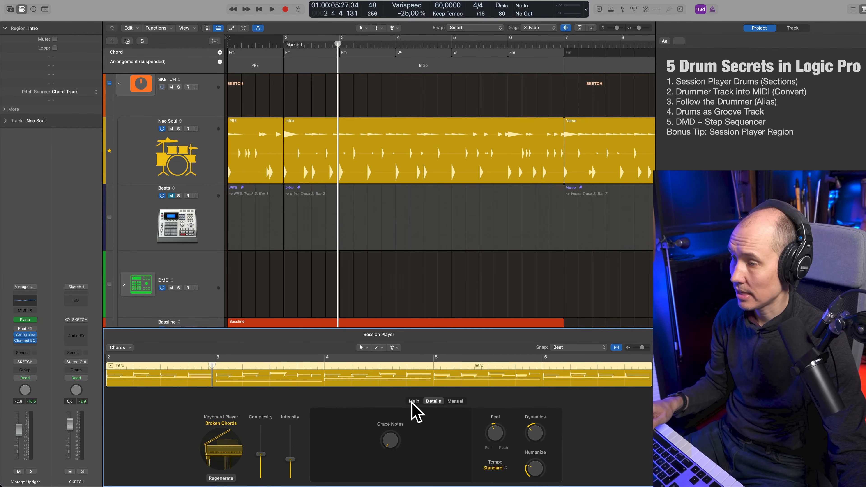
{"action": "key", "text": "e"}
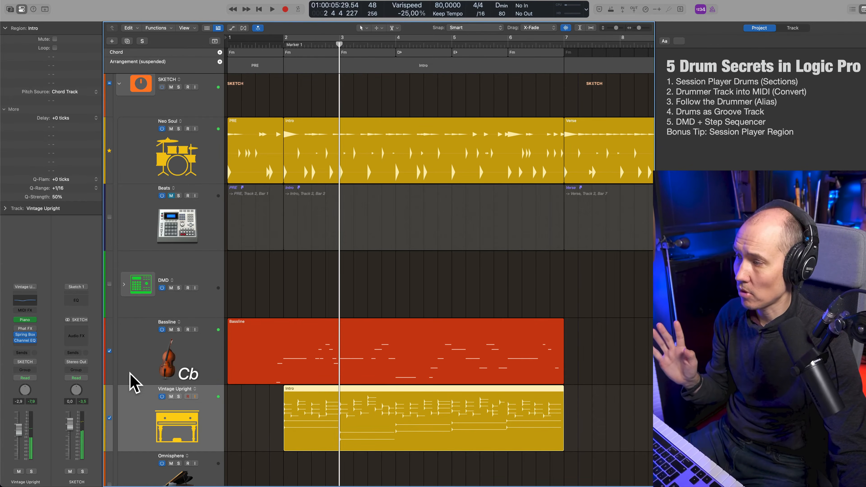
Step: Select the Neo Soul track, play the arrangement through the Intro with the groove-matched instruments, and return to the start
{"action": "left_click", "coordinate": [159, 158]}
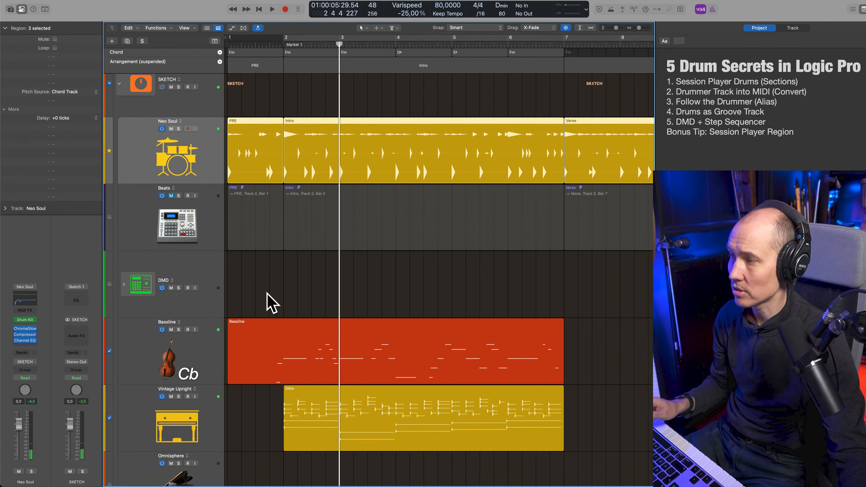
{"action": "left_click", "coordinate": [267, 294]}
{"action": "key", "text": "space"}
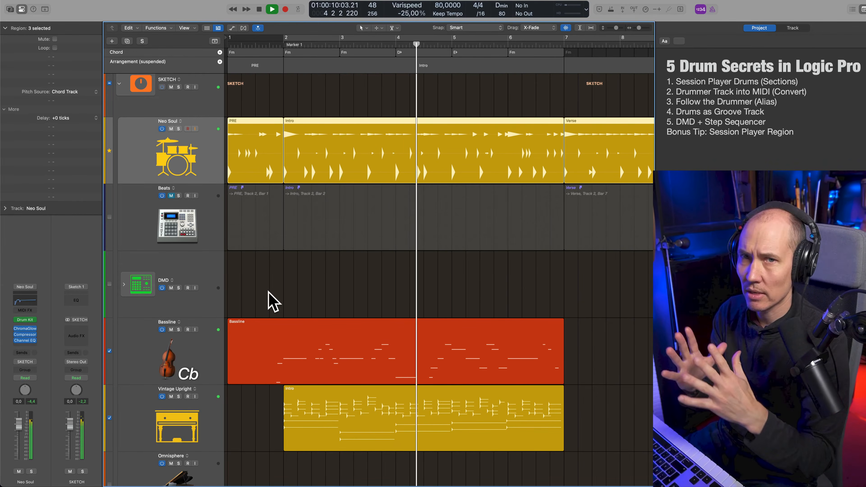
{"action": "scroll", "coordinate": [273, 300], "scroll_direction": "right", "scroll_amount": 2}
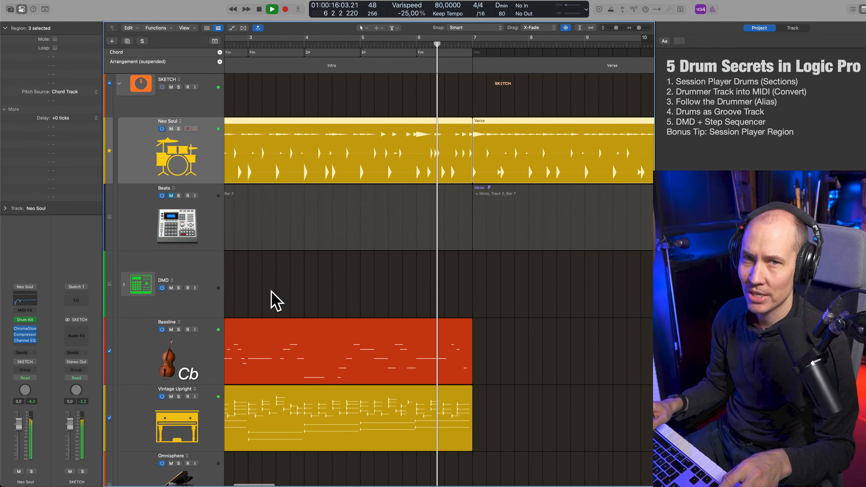
{"action": "key", "text": "space"}
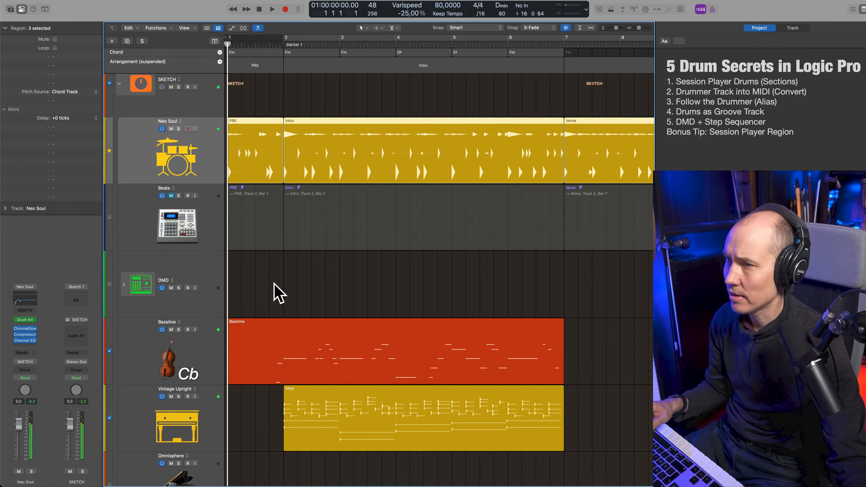
Step: Turn off groove matching for the Vintage Upright track
{"action": "left_click", "coordinate": [338, 285]}
{"action": "left_click", "coordinate": [433, 442]}
{"action": "left_click", "coordinate": [110, 418]}
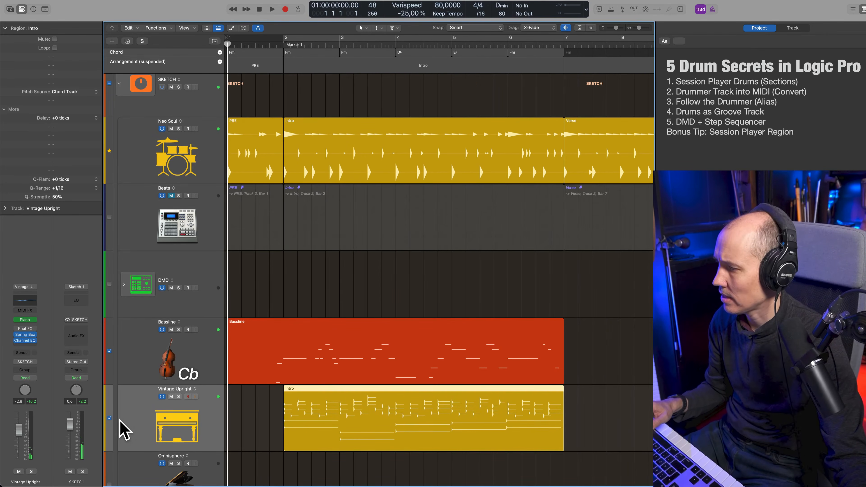
{"action": "left_click", "coordinate": [389, 298]}
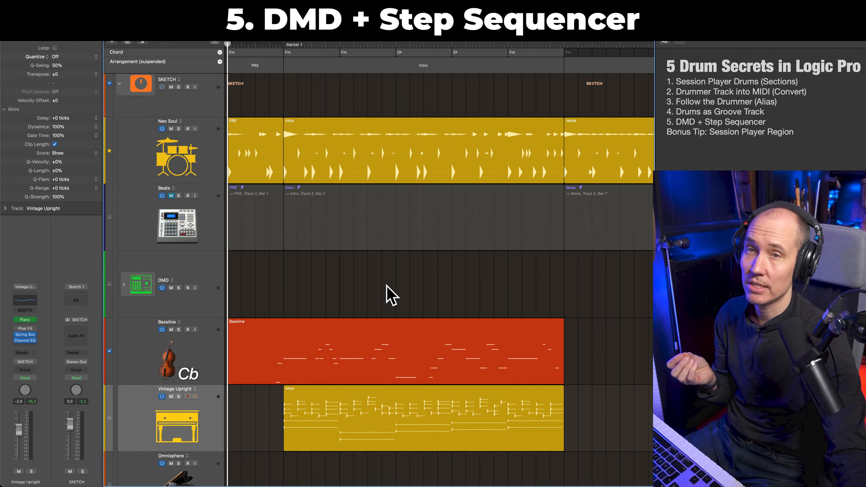
Step: View the instrument choices for a new software instrument track, including Drum Machine Designer, and cancel the track creation
{"action": "left_click", "coordinate": [198, 226]}
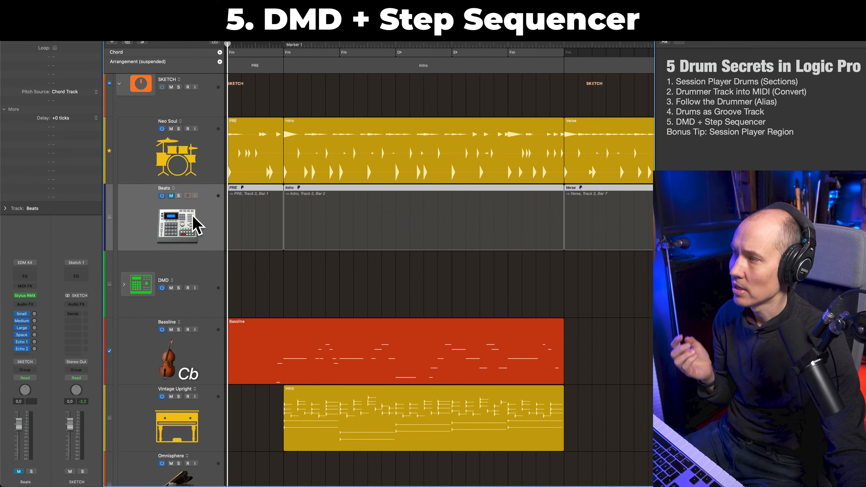
{"action": "left_click", "coordinate": [113, 42]}
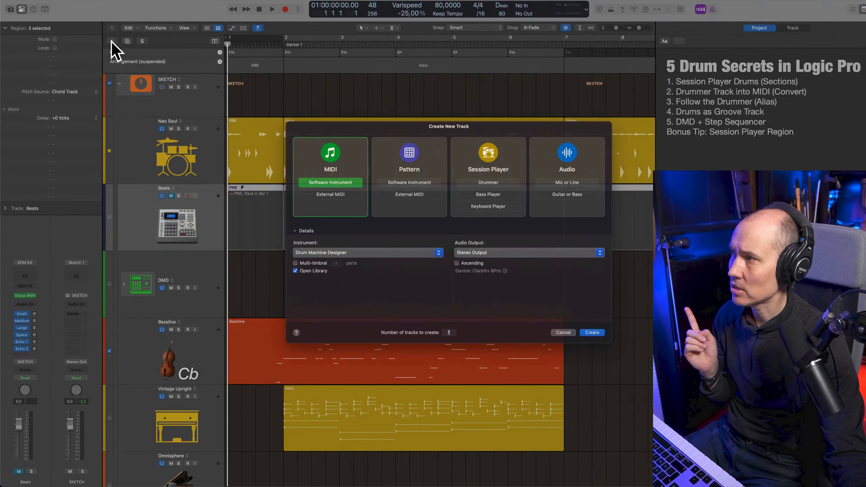
{"action": "left_click", "coordinate": [141, 218]}
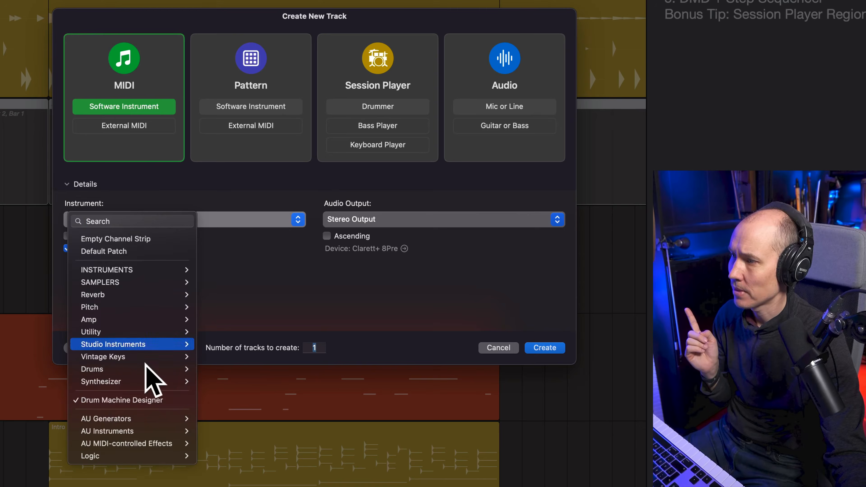
{"action": "left_click", "coordinate": [501, 372]}
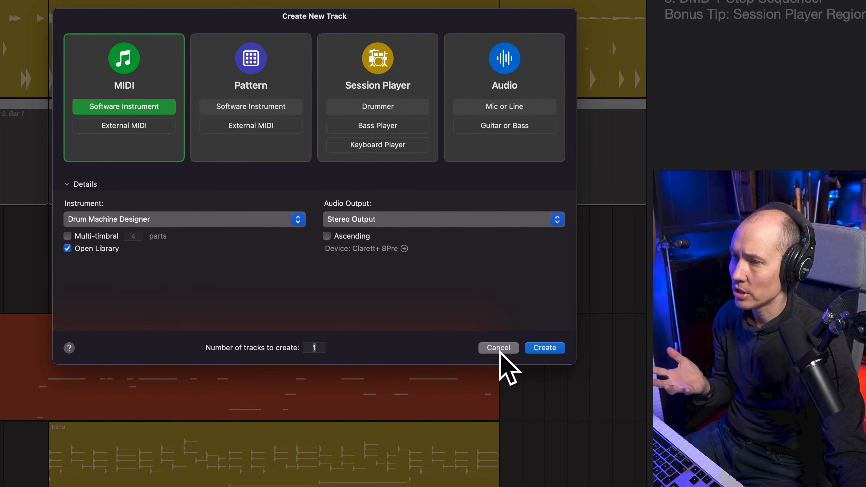
{"action": "left_click", "coordinate": [499, 350]}
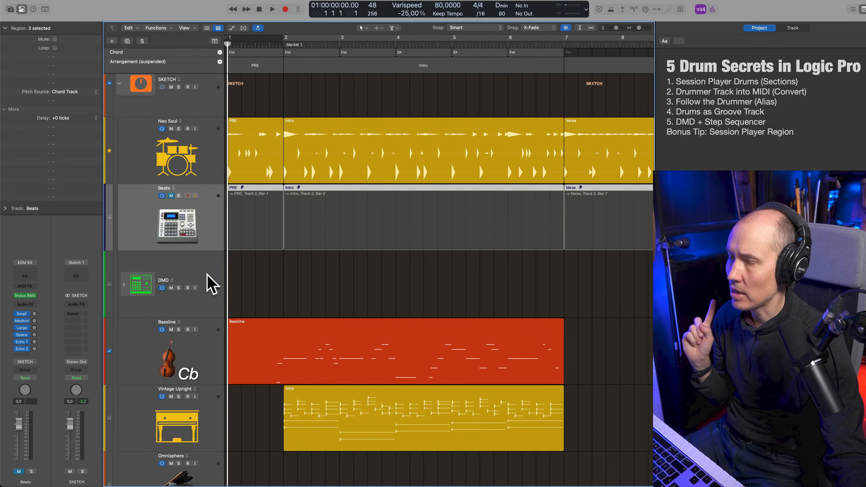
Step: Select the DMD track, view its Electronic Drum Kit patches in the Library, and close the Library
{"action": "left_click", "coordinate": [206, 283]}
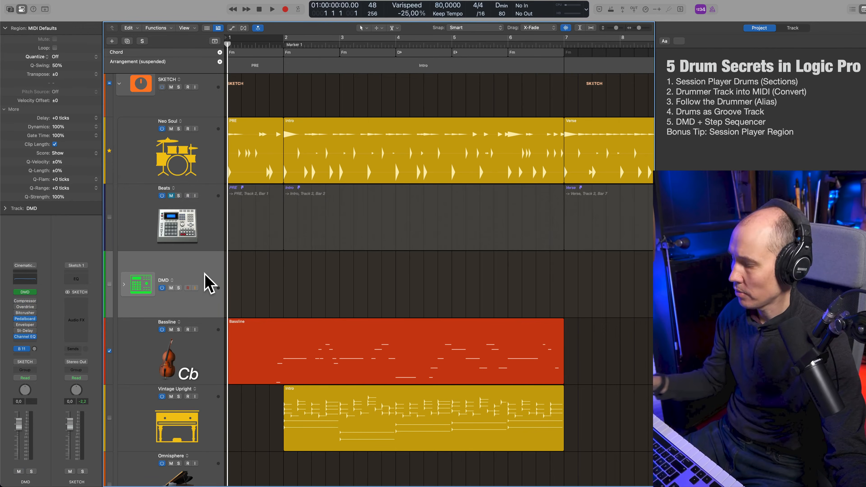
{"action": "left_click", "coordinate": [10, 9]}
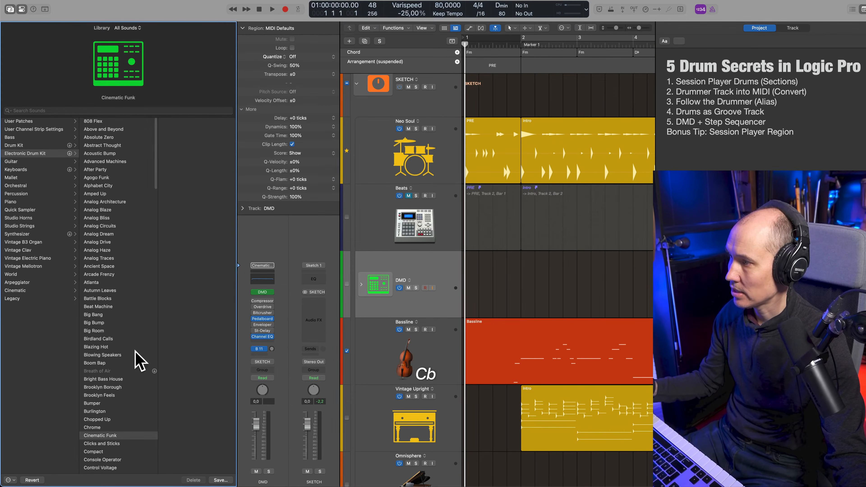
{"action": "key", "text": "y"}
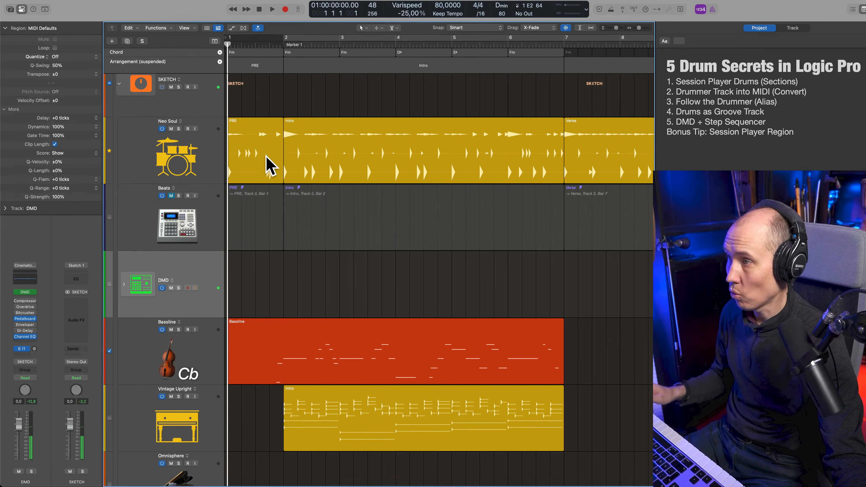
Step: Place aliases of the Neo Soul track's PRE, Intro and Verse regions on the DMD track
{"action": "key", "text": "super+Left"}
{"action": "key", "text": "super+Left"}
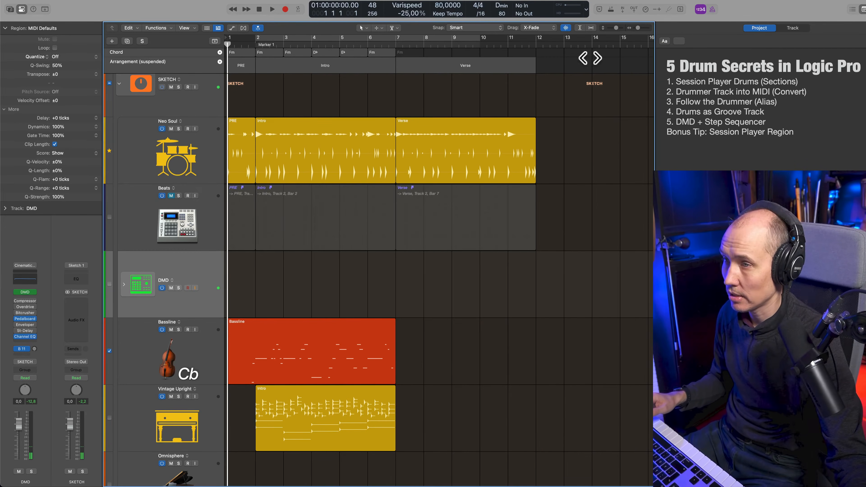
{"action": "left_click_drag", "start_coordinate": [579, 129], "coordinate": [242, 155]}
{"action": "left_click_drag", "start_coordinate": [315, 151], "coordinate": [298, 279]}
Step: Audition the DMD alias regions soloed and with the other tracks, and delete all three aliases
{"action": "key", "text": "s"}
{"action": "key", "text": "space"}
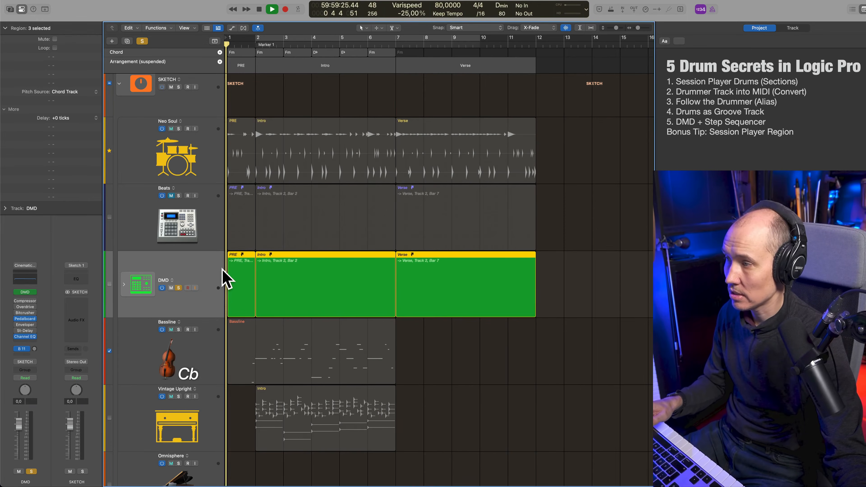
{"action": "key", "text": "space"}
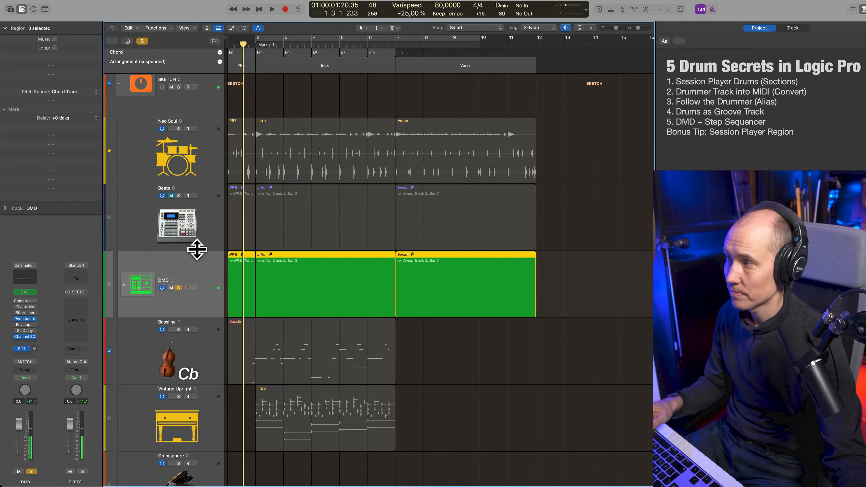
{"action": "key", "text": "s"}
{"action": "key", "text": "space"}
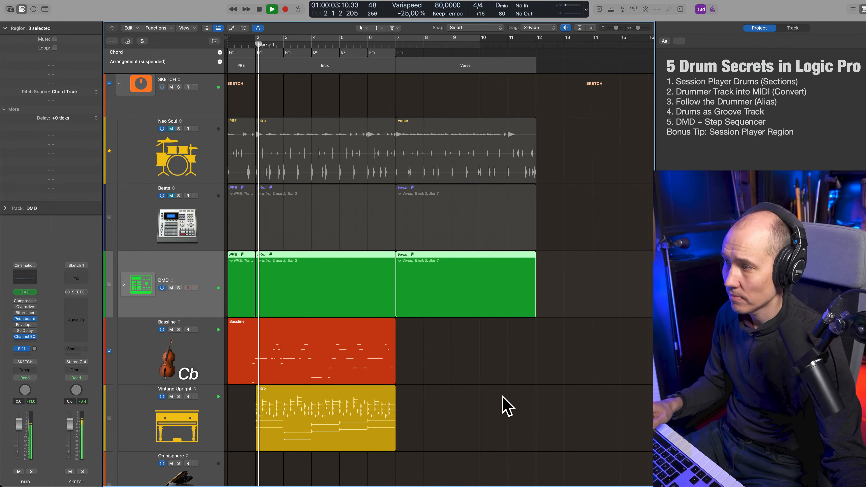
{"action": "key", "text": "space"}
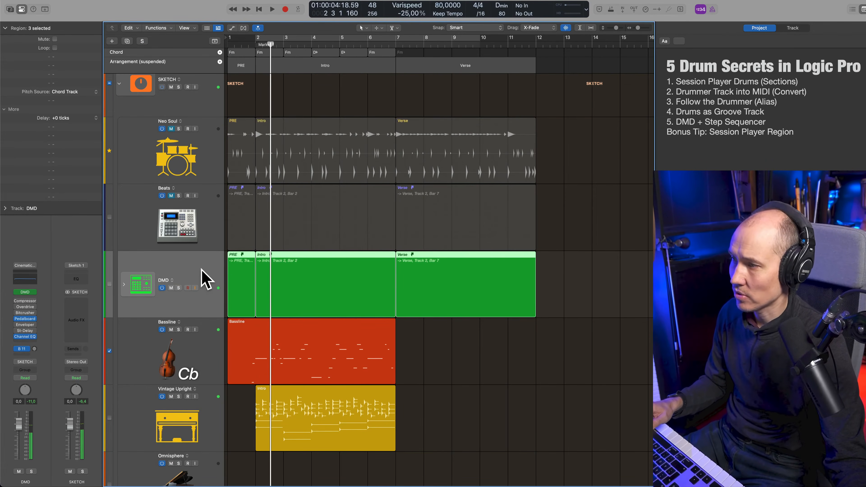
{"action": "key", "text": "Delete"}
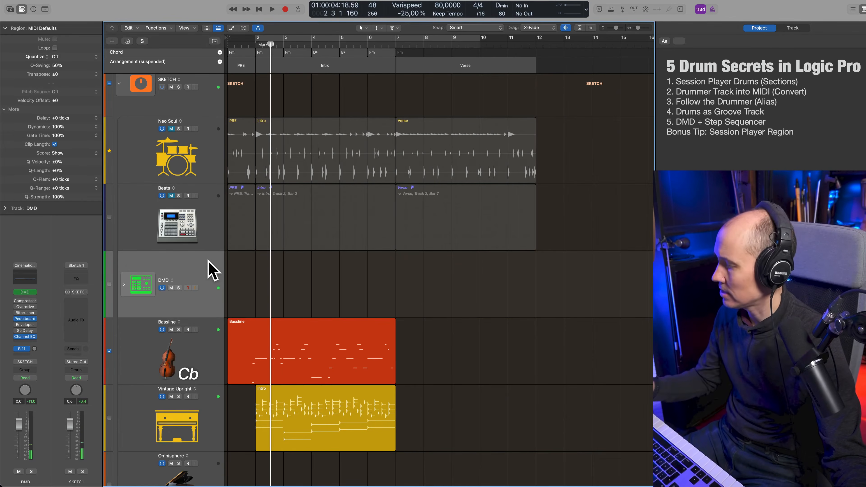
Step: Load the Acoustic Bump patch from the Electronic Drum Kit category on the DMD track and close the Library and Inspector
{"action": "key", "text": "y"}
{"action": "left_click", "coordinate": [113, 154]}
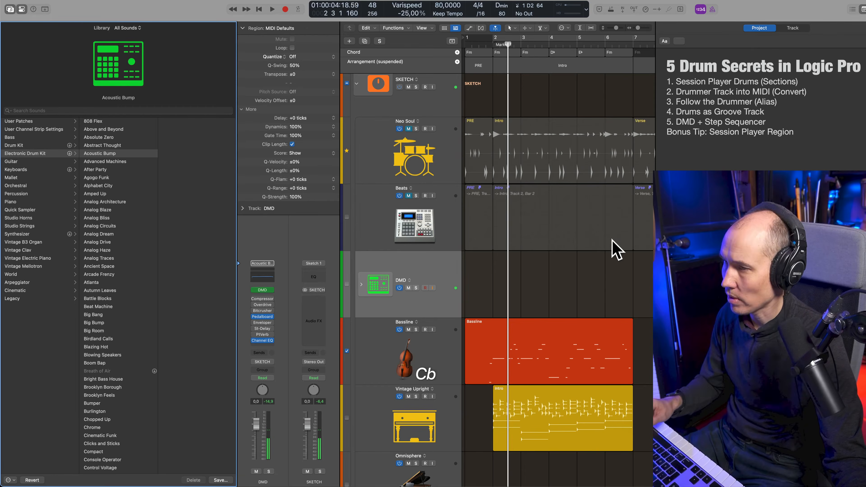
{"action": "key", "text": "i"}
{"action": "key", "text": "y"}
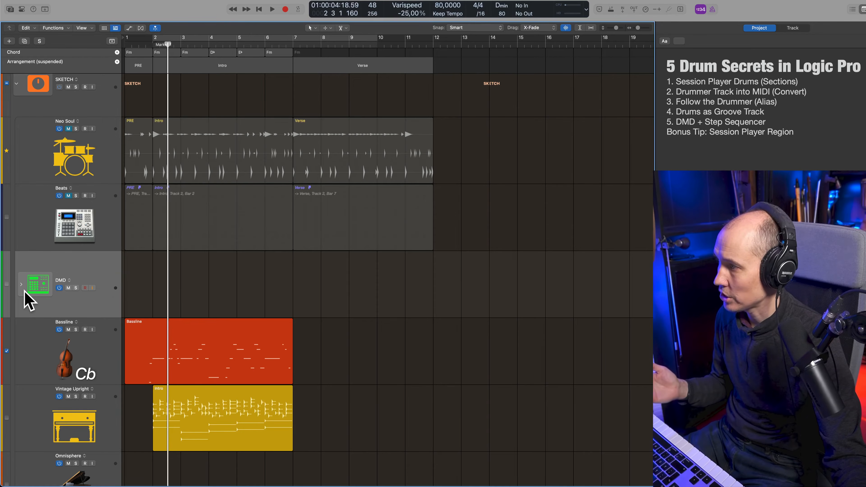
Step: Expand the DMD track stack to examine its individual kick and snare subtracks, collapse it, and show the Inspector again
{"action": "left_click", "coordinate": [20, 285]}
{"action": "left_click", "coordinate": [116, 378]}
{"action": "scroll", "coordinate": [113, 372], "scroll_direction": "down", "scroll_amount": 5}
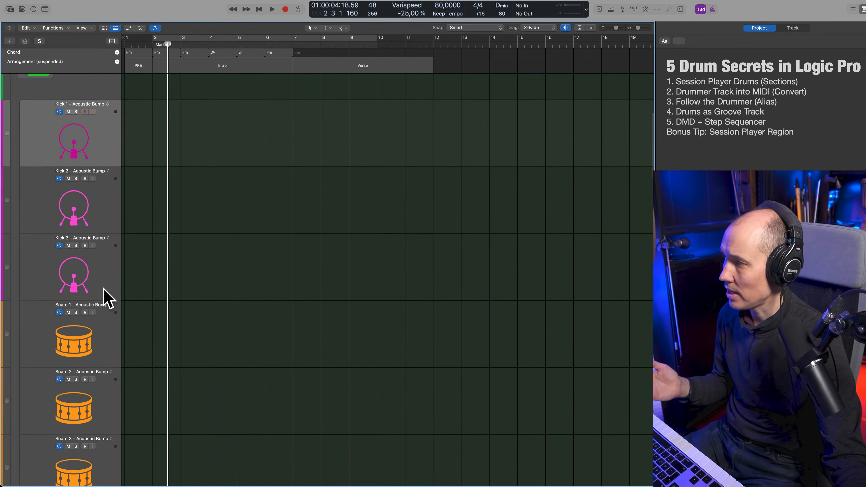
{"action": "scroll", "coordinate": [102, 297], "scroll_direction": "up", "scroll_amount": 5}
{"action": "left_click", "coordinate": [21, 184]}
{"action": "key", "text": "i"}
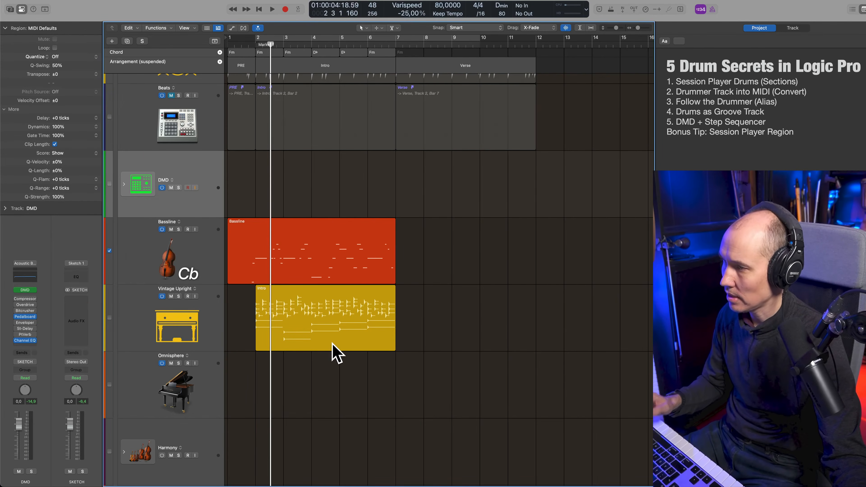
Step: Create a pattern region on the DMD track spanning the Intro from bar 2 to bar 7 and open it in the Step Sequencer
{"action": "key", "text": "Return"}
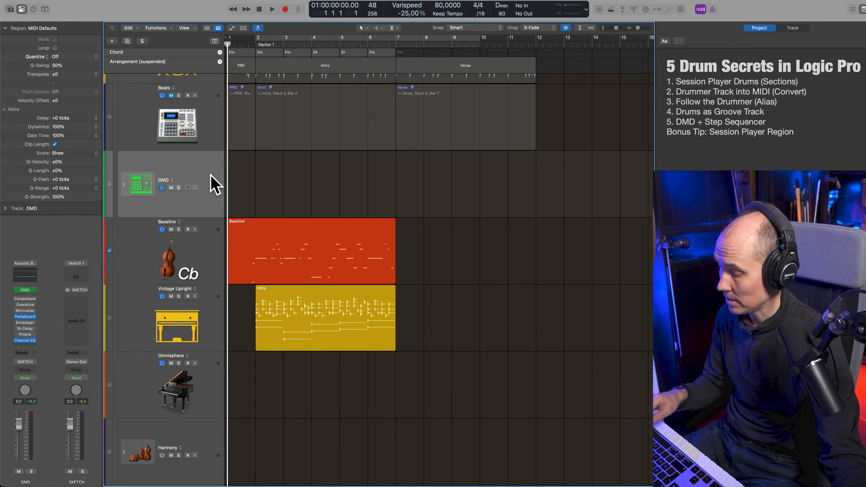
{"action": "right_click", "coordinate": [244, 174]}
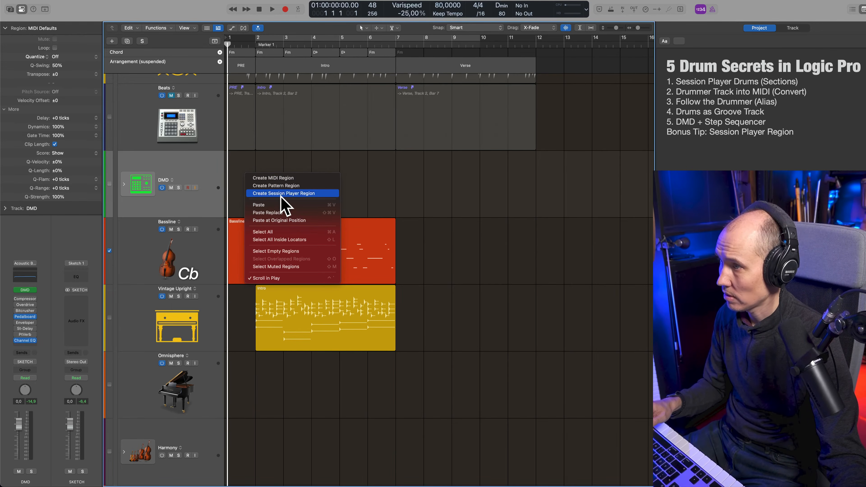
{"action": "left_click", "coordinate": [288, 187]}
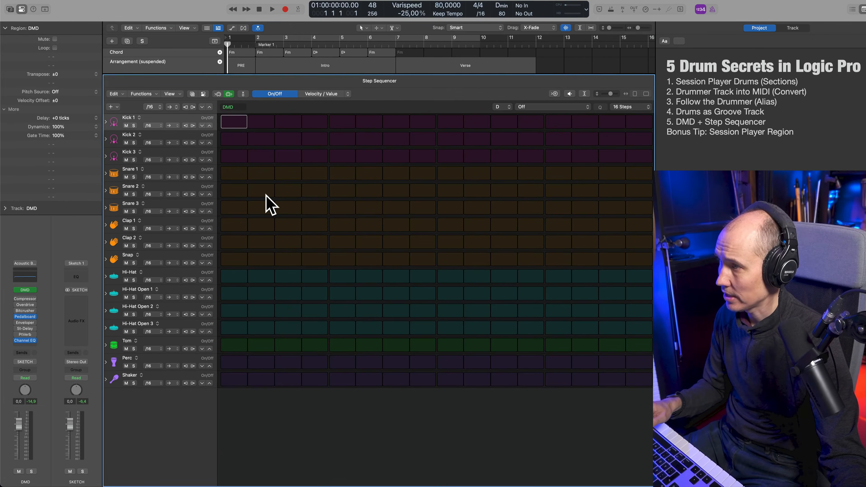
{"action": "key", "text": "e"}
{"action": "left_click_drag", "start_coordinate": [304, 160], "coordinate": [333, 163]}
{"action": "left_click_drag", "start_coordinate": [365, 215], "coordinate": [391, 215]}
{"action": "key", "text": "period"}
{"action": "key", "text": "e"}
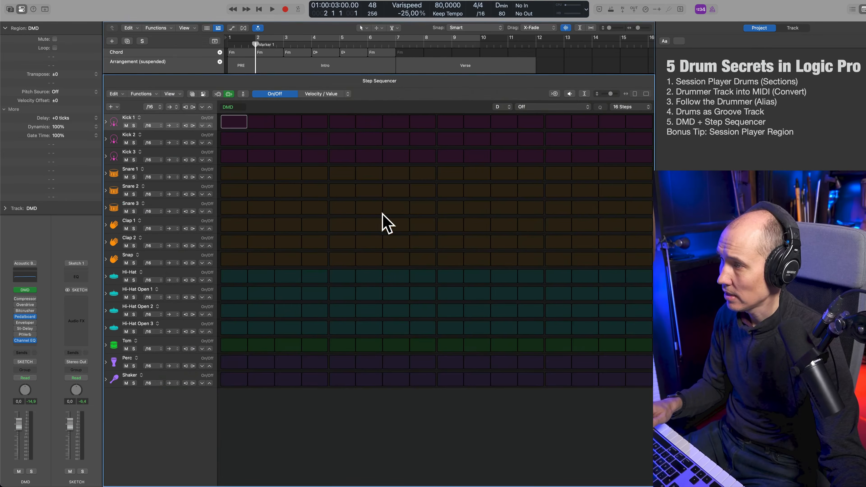
{"action": "key", "text": "e"}
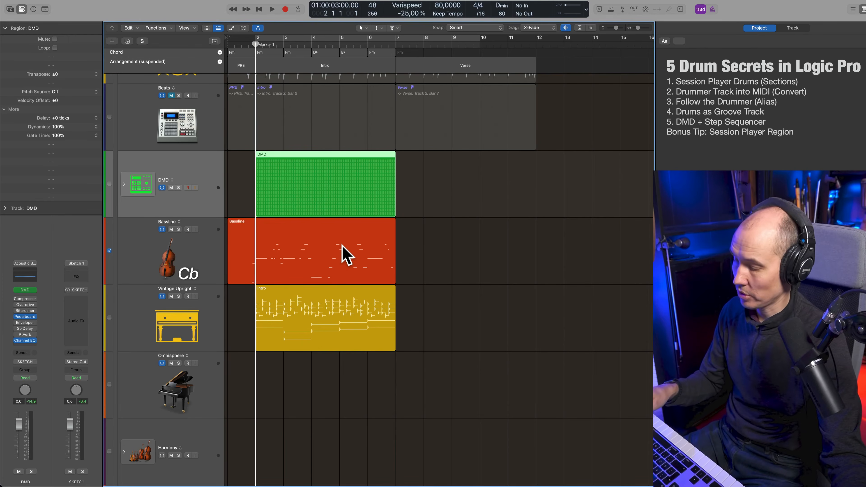
{"action": "key", "text": "e"}
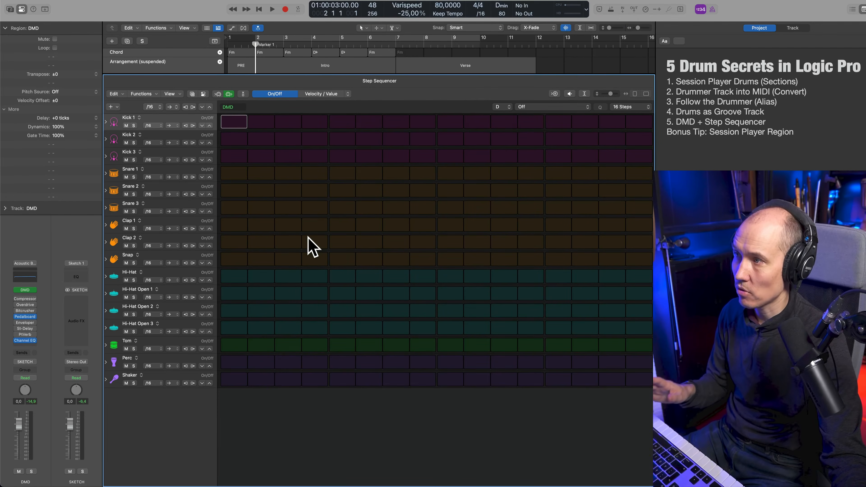
Step: Turn on steps 1, 5, 9 and 13 in the Kick 1 row of the pattern
{"action": "left_click", "coordinate": [233, 124]}
{"action": "left_click", "coordinate": [342, 122]}
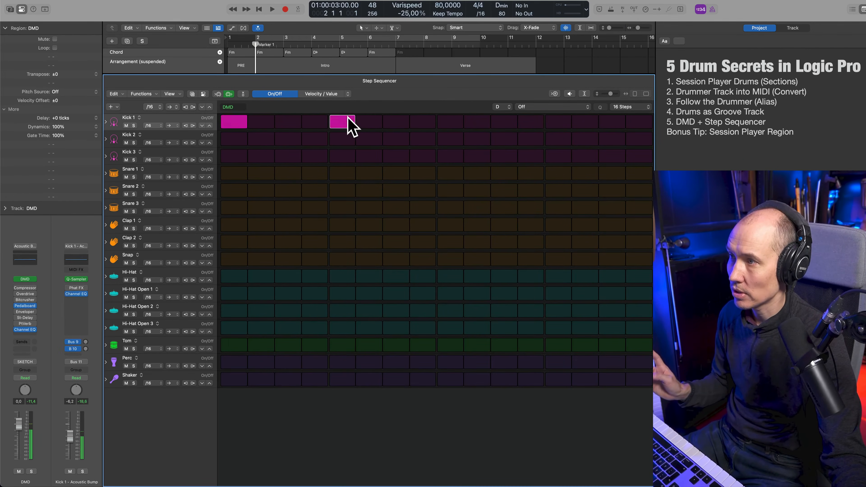
{"action": "left_click", "coordinate": [450, 122]}
{"action": "left_click", "coordinate": [558, 122]}
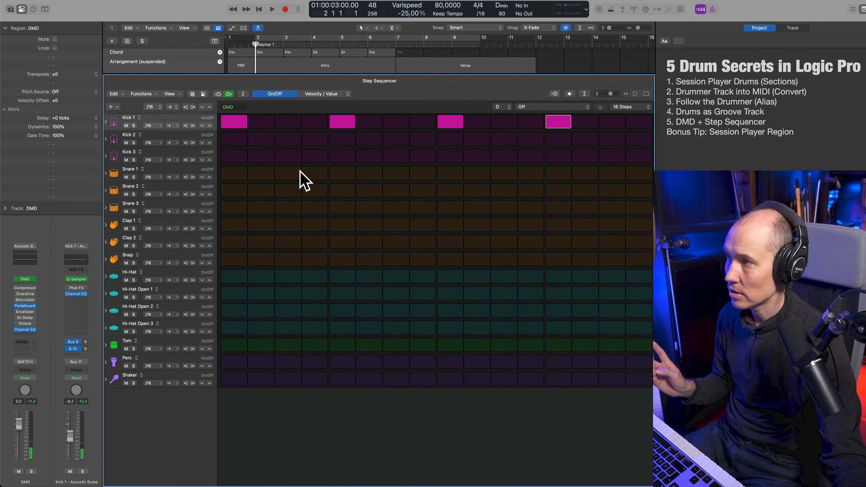
Step: Add Snare 1 hits on steps 3 and 11, Snare 2 on step 10, Clap 1 on step 11 and Clap 2 on step 5
{"action": "left_click", "coordinate": [264, 188]}
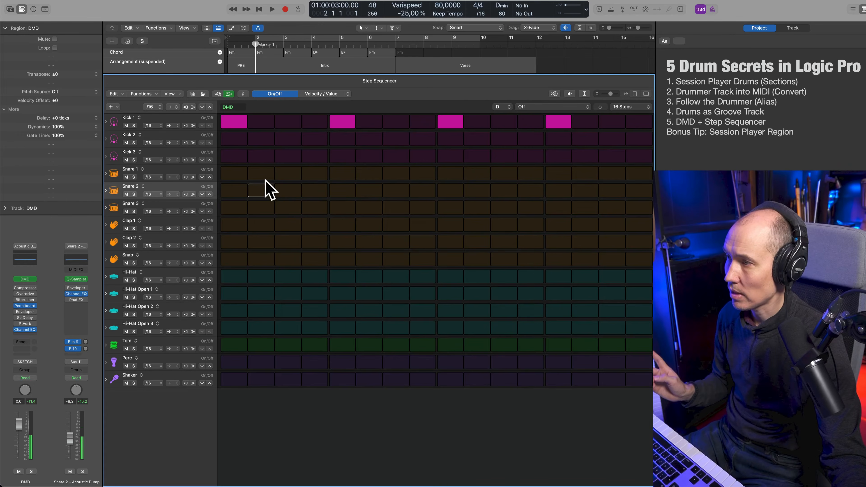
{"action": "left_click", "coordinate": [288, 173]}
{"action": "left_click", "coordinate": [502, 172]}
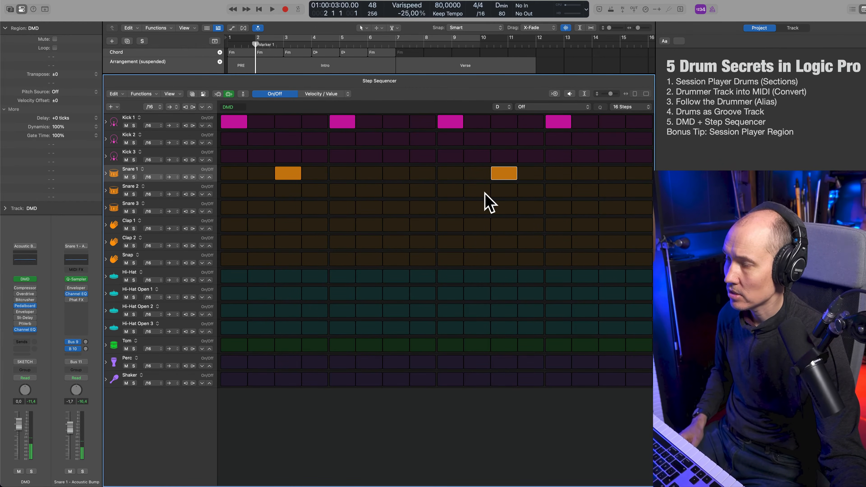
{"action": "left_click", "coordinate": [478, 190]}
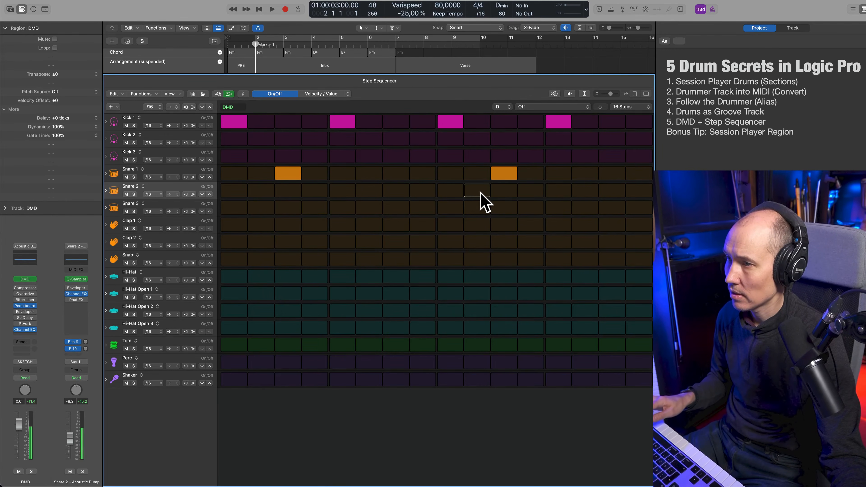
{"action": "left_click", "coordinate": [478, 195]}
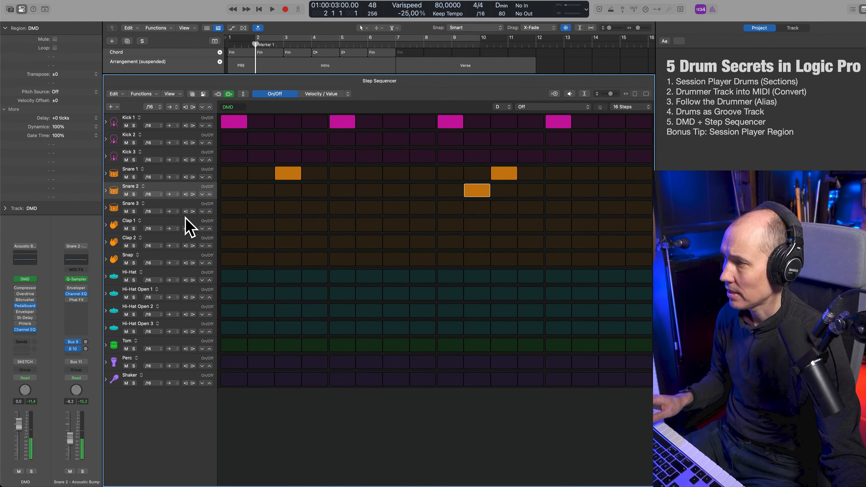
{"action": "left_click", "coordinate": [505, 225]}
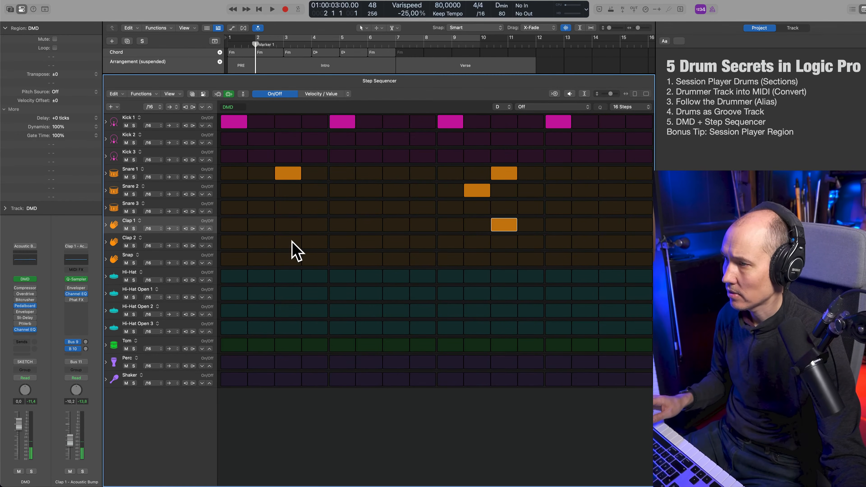
{"action": "left_click", "coordinate": [338, 242]}
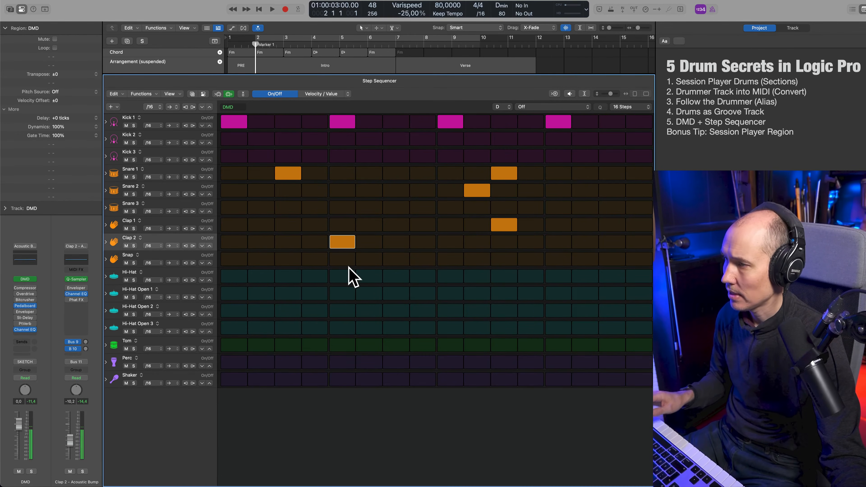
Step: Turn on Hi-Hat steps 1, 3, 4, 6 to 8, 10 to 12 and 14 to 16
{"action": "left_click", "coordinate": [239, 276]}
{"action": "left_click_drag", "start_coordinate": [289, 277], "coordinate": [317, 278]}
{"action": "left_click_drag", "start_coordinate": [378, 277], "coordinate": [532, 278]}
{"action": "left_click", "coordinate": [593, 277]}
{"action": "left_click_drag", "start_coordinate": [593, 277], "coordinate": [633, 277]}
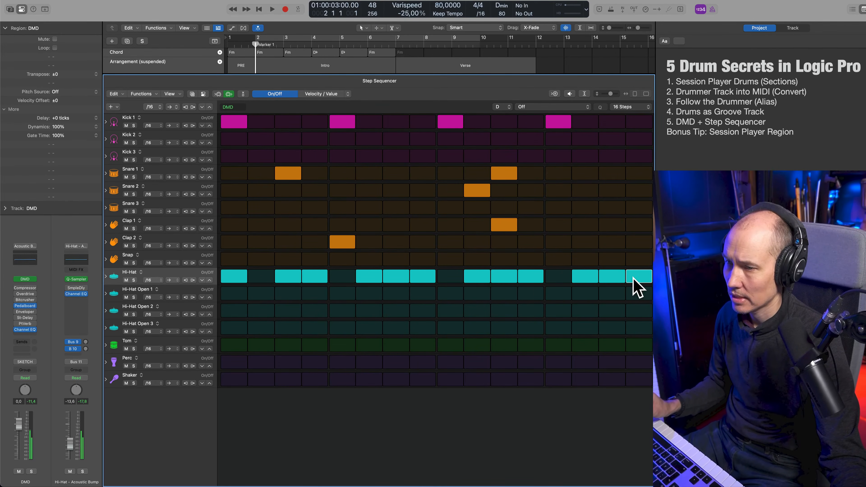
Step: Try a /32 step rate for the Hi-Hat row, turn on its step 2, and return the rate to /16
{"action": "left_click", "coordinate": [152, 280]}
{"action": "left_click", "coordinate": [150, 288]}
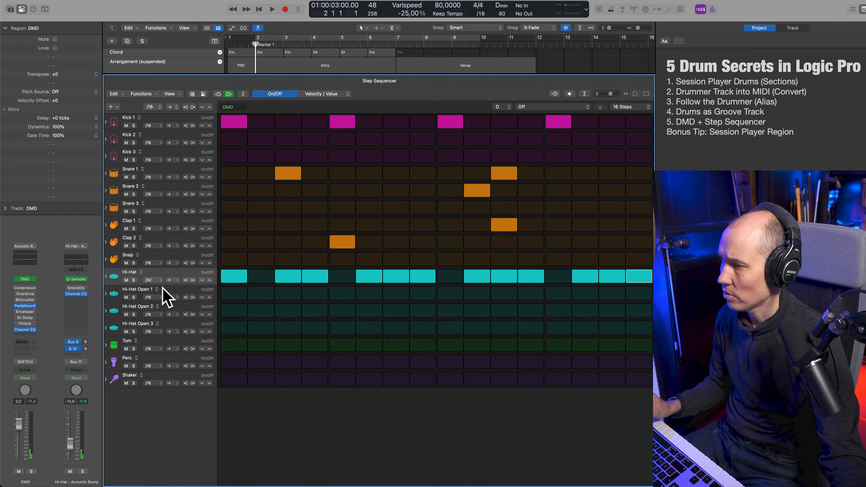
{"action": "left_click", "coordinate": [261, 277]}
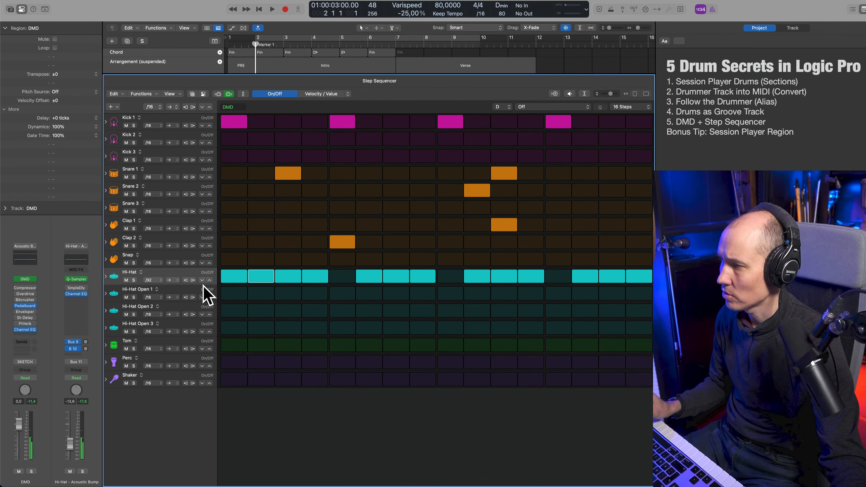
{"action": "left_click", "coordinate": [158, 282]}
{"action": "left_click", "coordinate": [168, 273]}
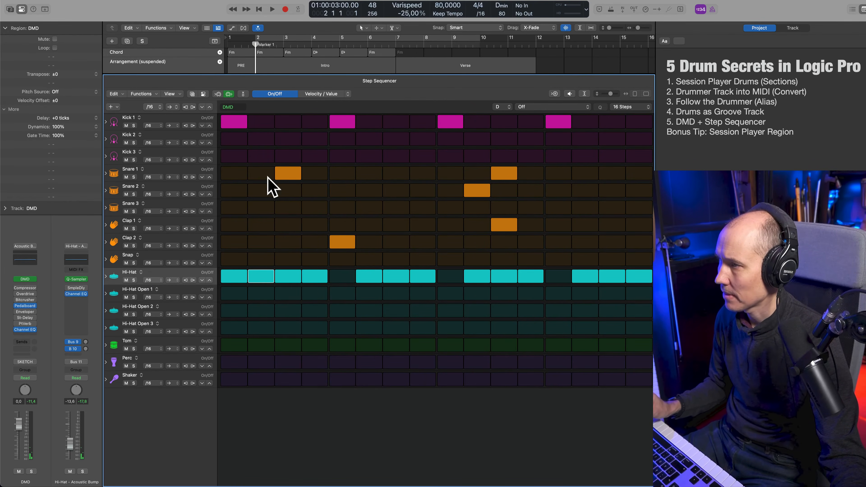
Step: View the pattern length options without changing them, and play back the pattern from the Intro
{"action": "left_click", "coordinate": [630, 108]}
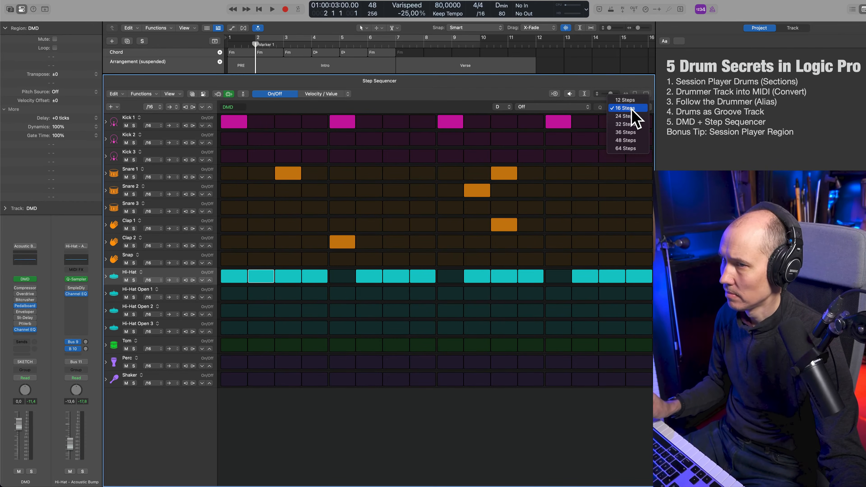
{"action": "left_click", "coordinate": [501, 91]}
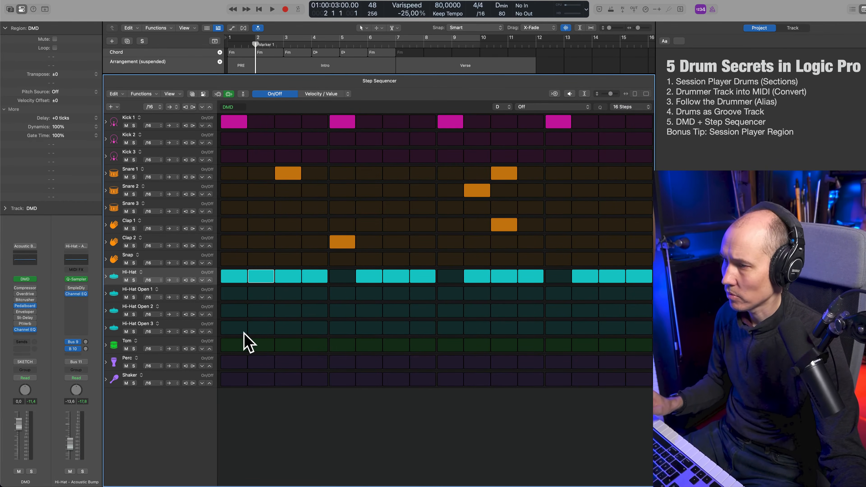
{"action": "key", "text": "space"}
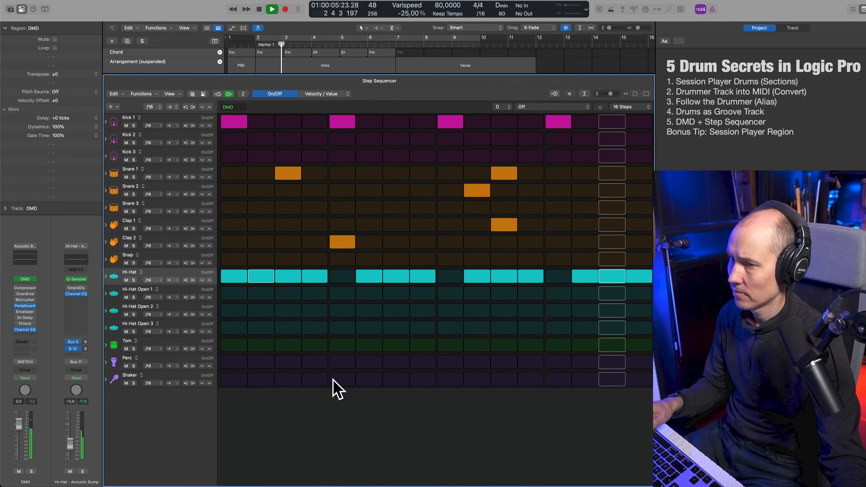
{"action": "key", "text": "e"}
{"action": "key", "text": "e"}
{"action": "key", "text": "space"}
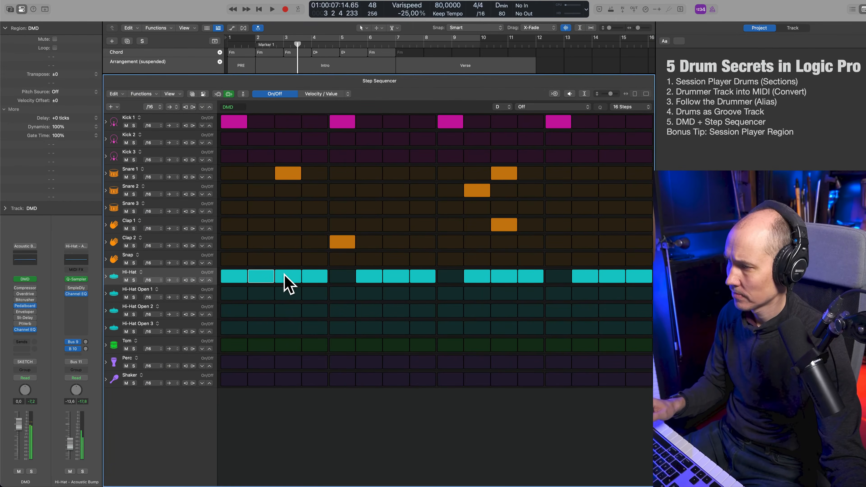
Step: Switch Hi-Hat step 3 off and back on
{"action": "left_click", "coordinate": [289, 278]}
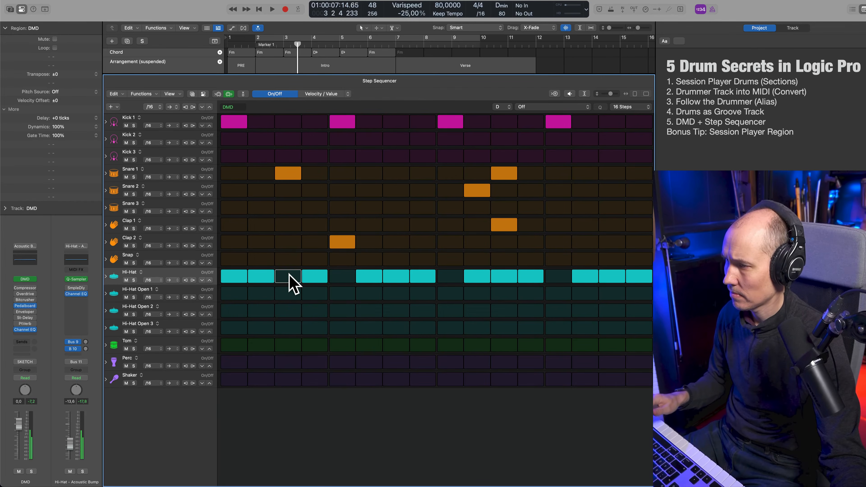
{"action": "right_click", "coordinate": [288, 276]}
{"action": "left_click", "coordinate": [282, 278]}
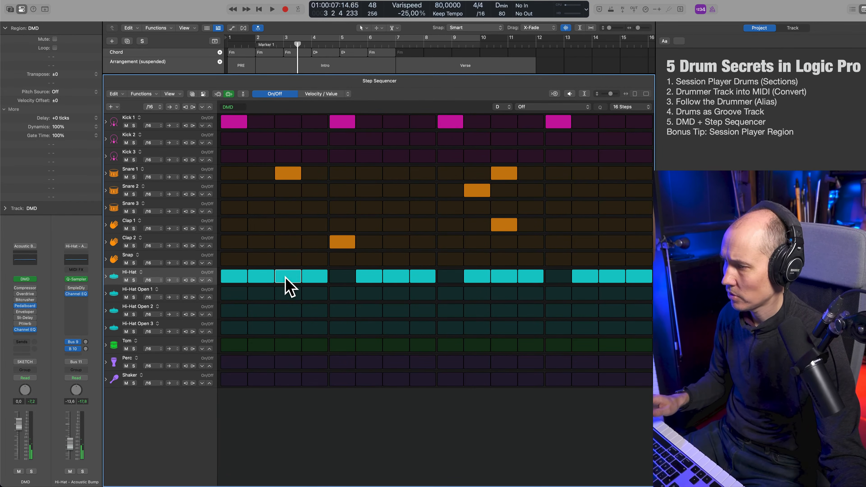
{"action": "right_click", "coordinate": [284, 277]}
{"action": "left_click", "coordinate": [282, 278]}
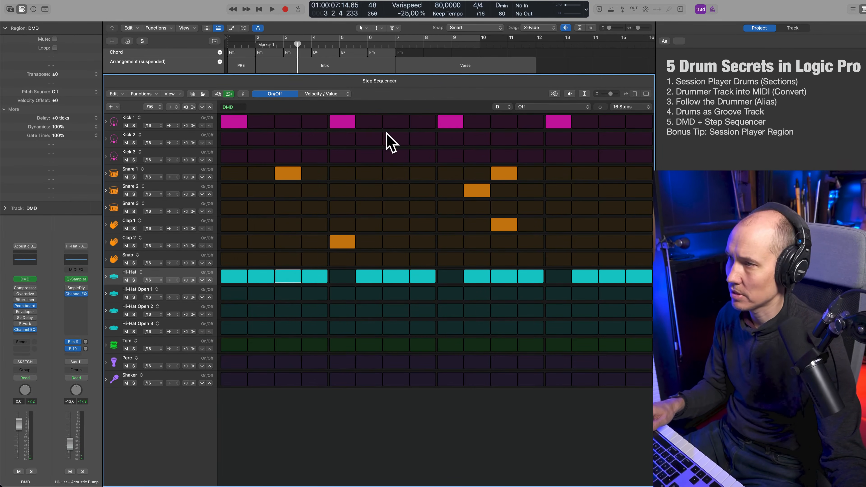
Step: Vary the velocities across the Hi-Hat steps in the Velocity / Value mode and play back the beat
{"action": "left_click", "coordinate": [321, 94]}
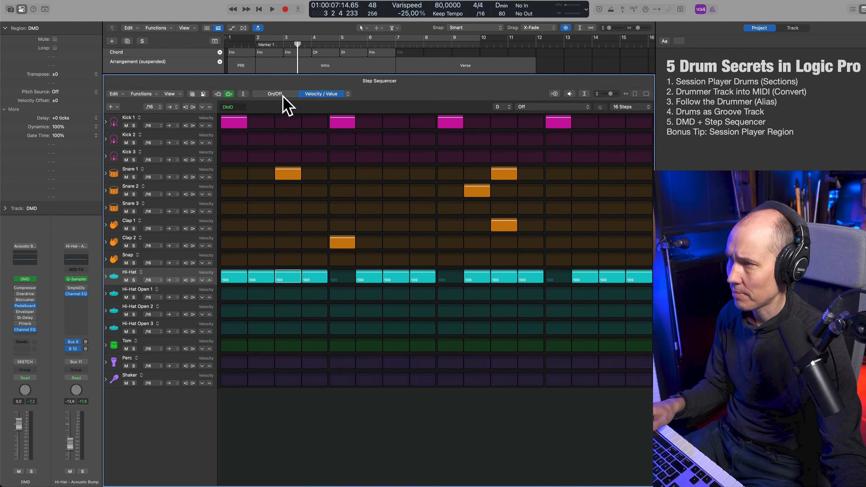
{"action": "mouse_move", "coordinate": [288, 283]}
{"action": "left_mouse_down"}
{"action": "mouse_move", "coordinate": [261, 286]}
{"action": "mouse_move", "coordinate": [492, 276]}
{"action": "mouse_move", "coordinate": [486, 278]}
{"action": "mouse_move", "coordinate": [639, 283]}
{"action": "left_mouse_up"}
{"action": "key", "text": "space"}
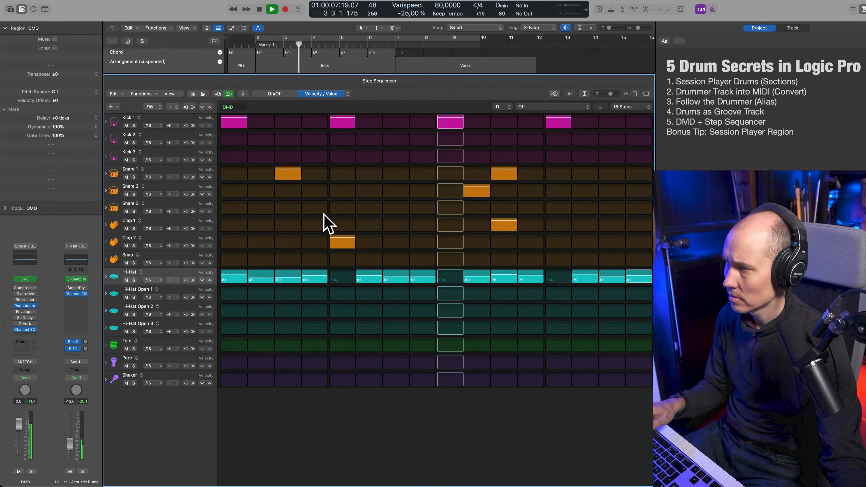
{"action": "key", "text": "e"}
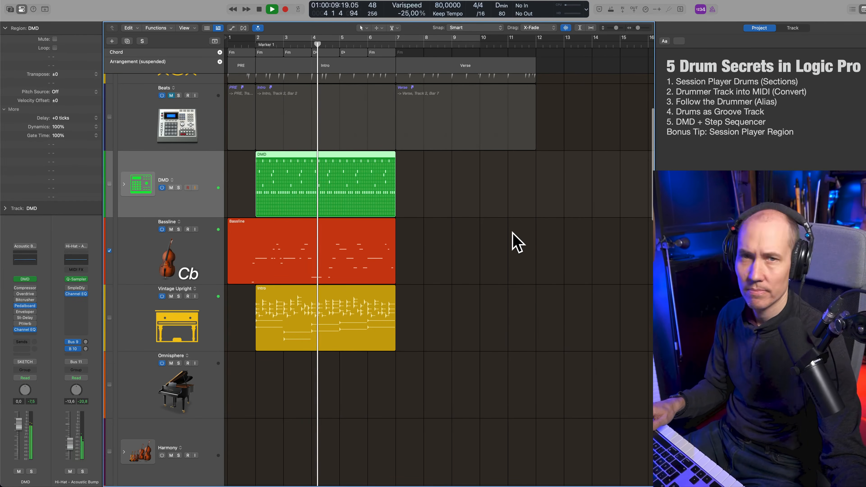
{"action": "key", "text": "space"}
{"action": "key", "text": "v"}
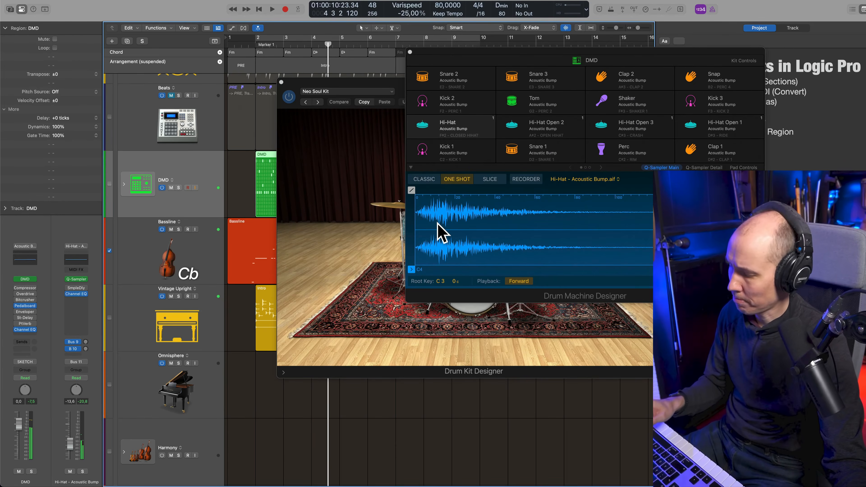
{"action": "key", "text": "v"}
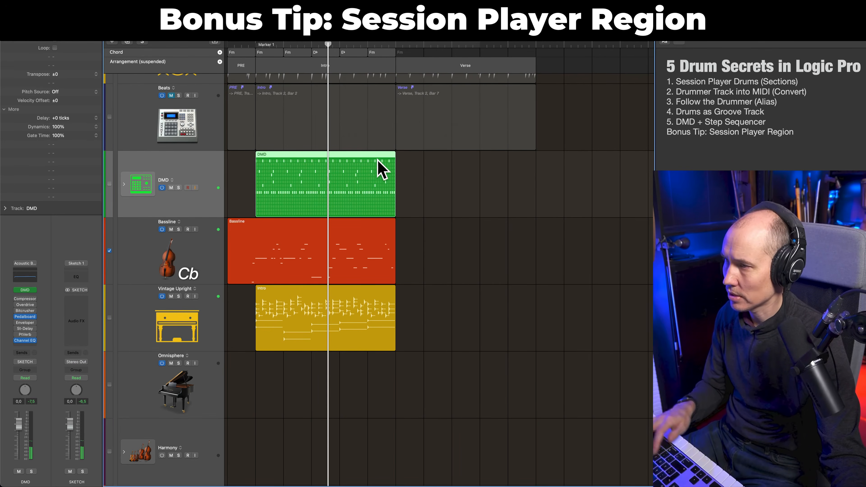
Step: Delete the pattern region on the DMD track and return the playhead to the start of the project
{"action": "key", "text": "Delete"}
{"action": "scroll", "coordinate": [375, 205], "scroll_direction": "up", "scroll_amount": 4}
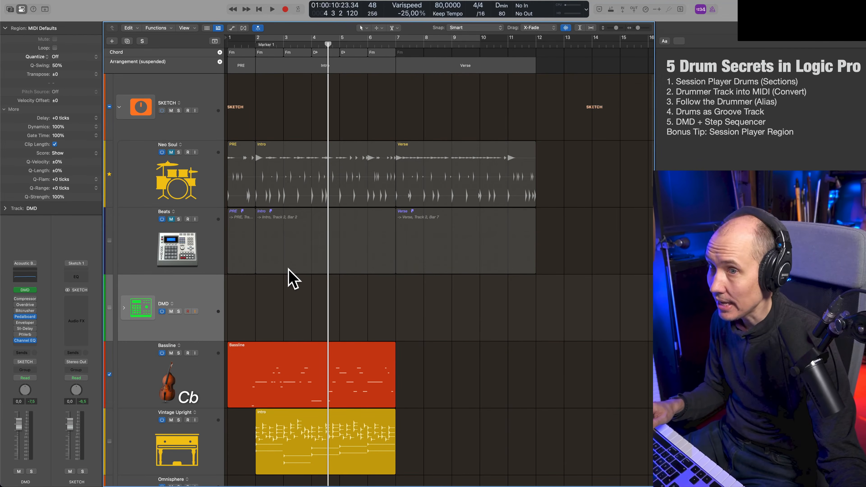
{"action": "key", "text": "s"}
{"action": "key", "text": "s"}
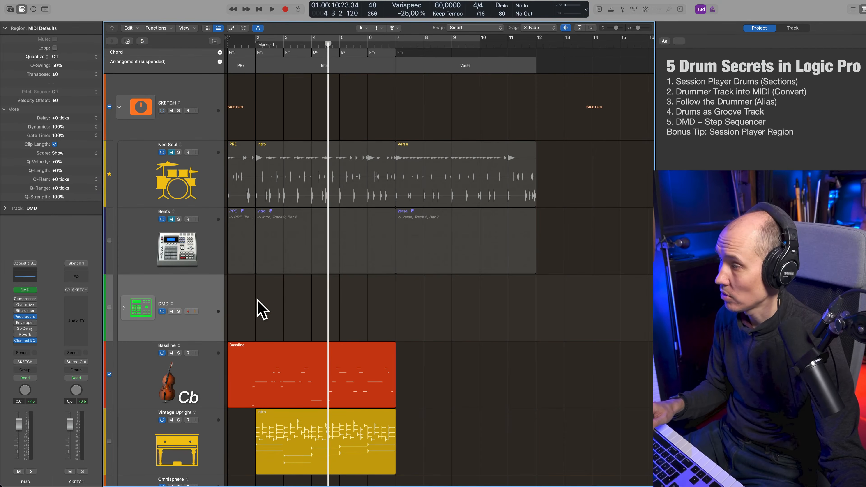
{"action": "key", "text": "Return"}
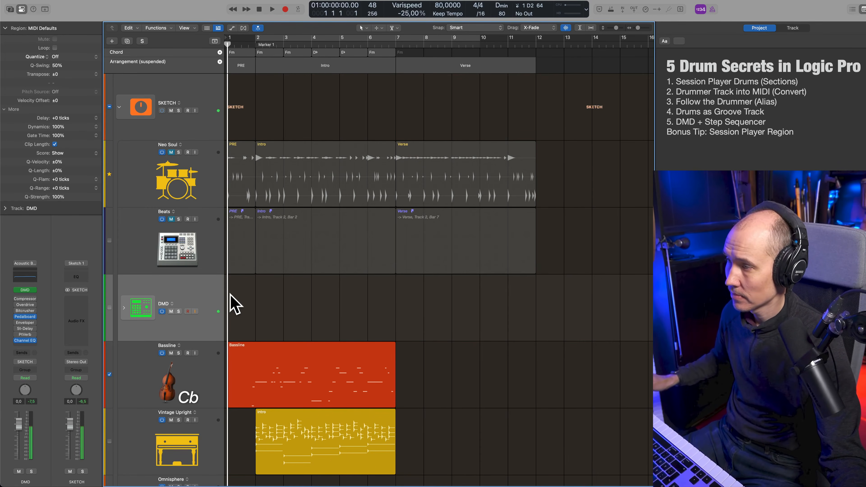
Step: Create a Session Player region at bar 1 on the DMD track
{"action": "right_click", "coordinate": [245, 295]}
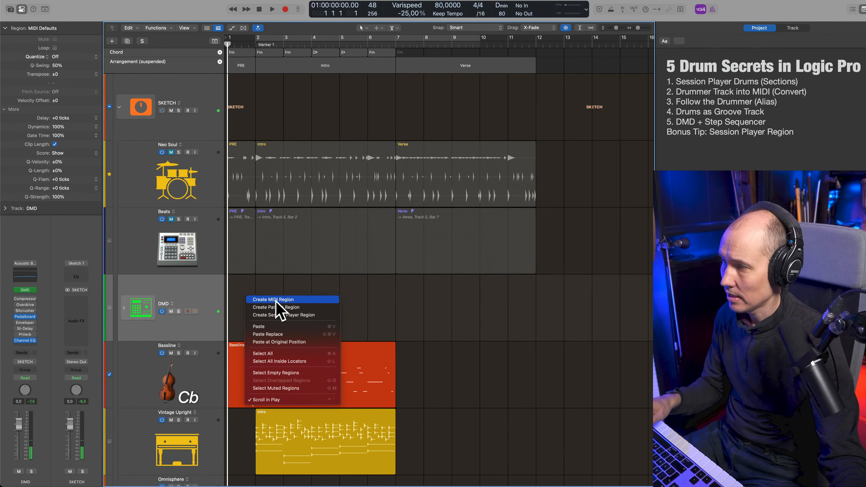
{"action": "left_click", "coordinate": [284, 315]}
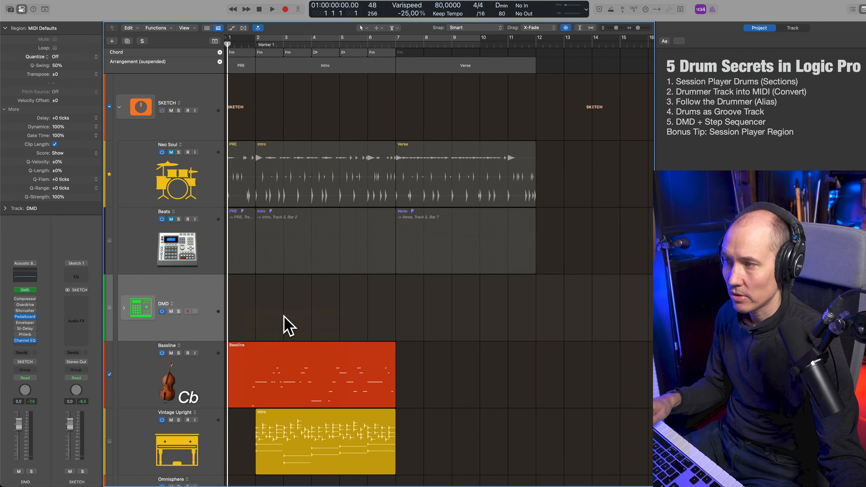
{"action": "key", "text": "e"}
{"action": "key", "text": "e"}
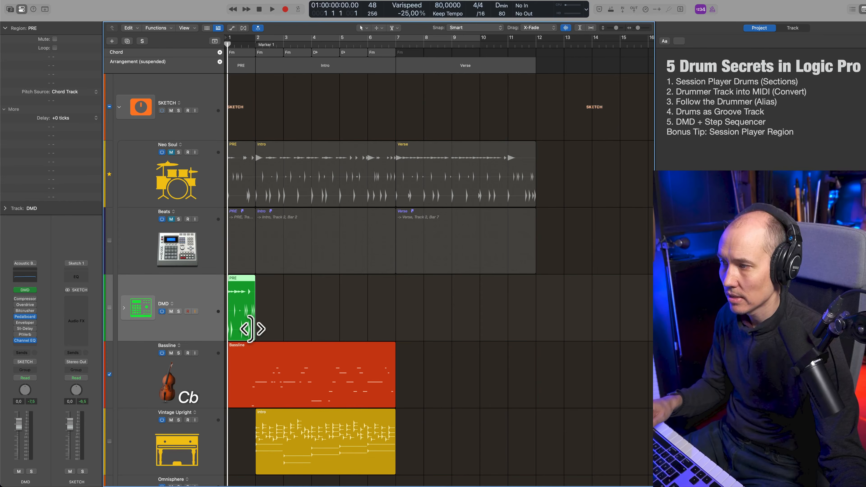
Step: Move the new Session Player region to bar 2, extend it to bar 7, and name it after its track
{"action": "left_click_drag", "start_coordinate": [245, 291], "coordinate": [272, 290]}
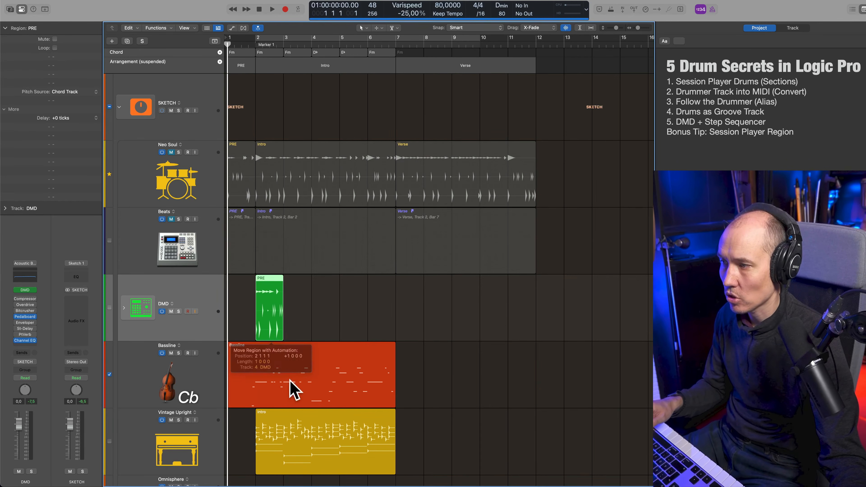
{"action": "left_click_drag", "start_coordinate": [280, 336], "coordinate": [392, 344]}
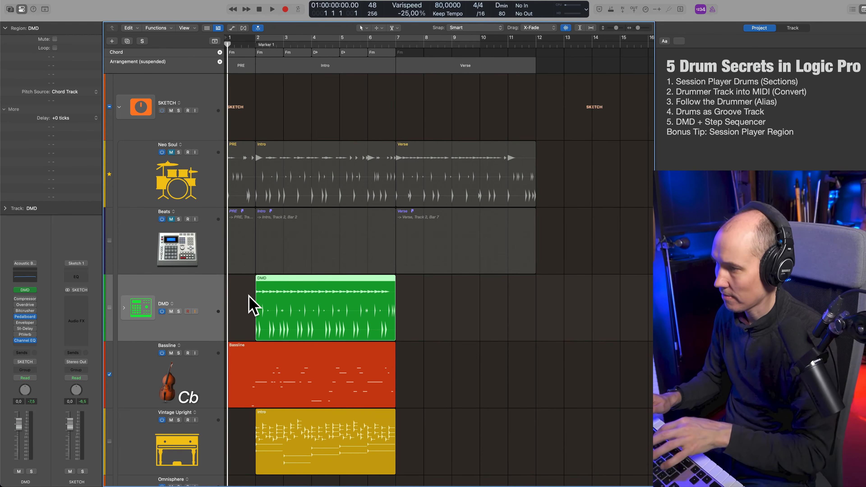
{"action": "key", "text": "alt+shift+n"}
{"action": "left_click", "coordinate": [574, 331]}
Step: Solo the DMD track, play its region from the start, and turn the solo off
{"action": "key", "text": "s"}
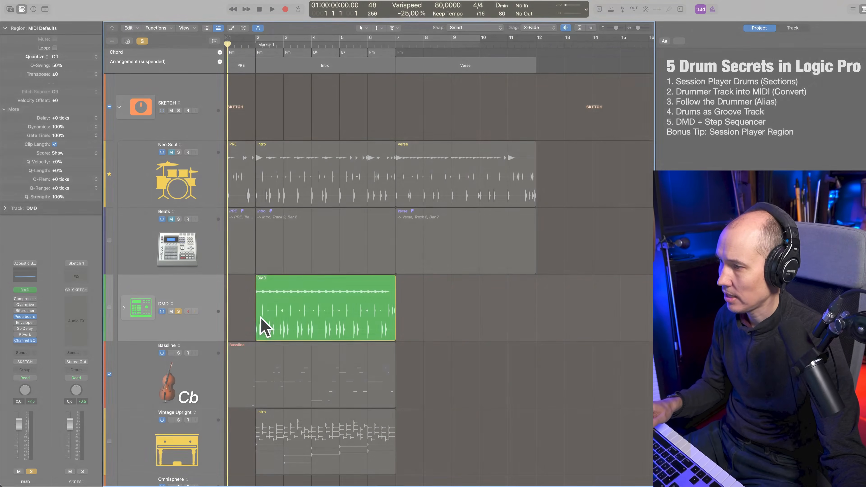
{"action": "left_click", "coordinate": [331, 302]}
{"action": "key", "text": "period"}
{"action": "key", "text": "space"}
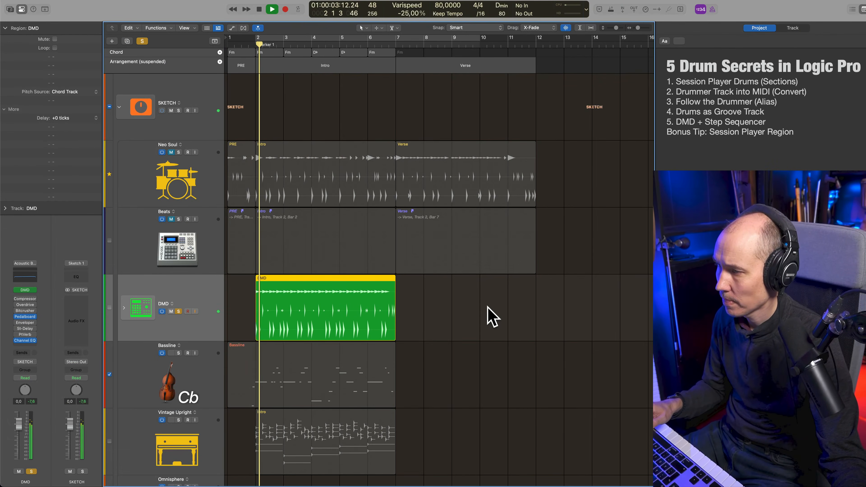
{"action": "key", "text": "space"}
{"action": "key", "text": "s"}
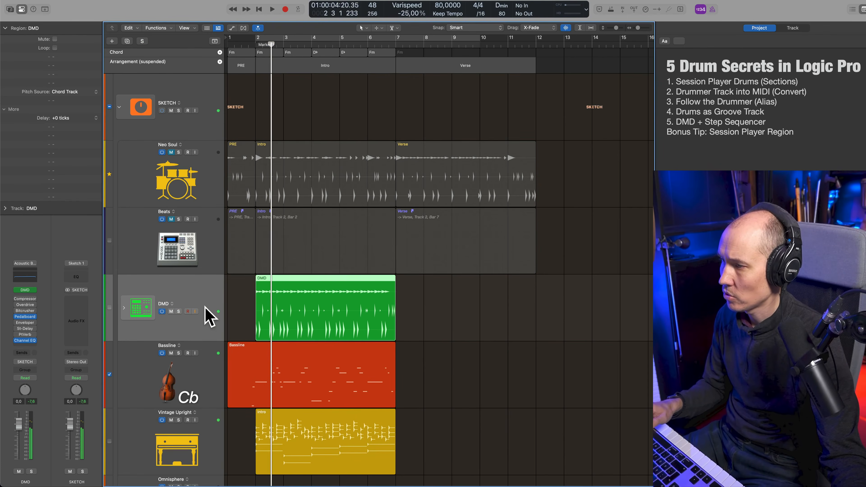
Step: Play the Intro before and after making the DMD track follow the Neo Soul groove track
{"action": "key", "text": "space"}
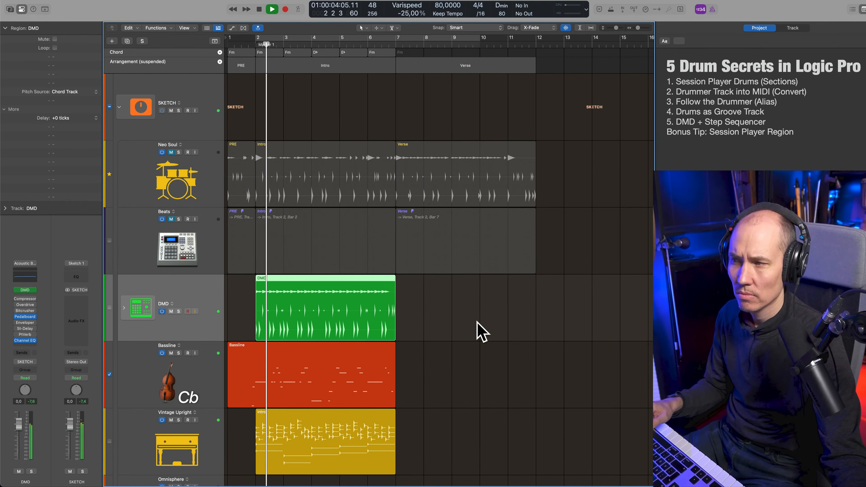
{"action": "key", "text": "space"}
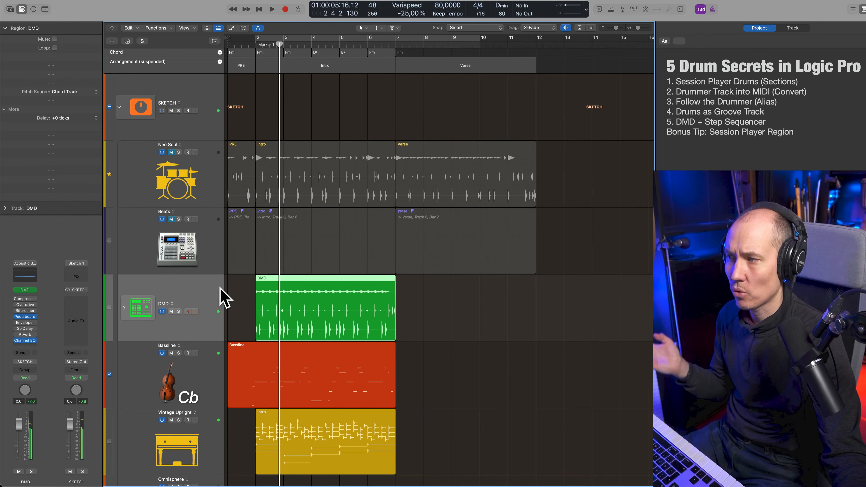
{"action": "left_click", "coordinate": [110, 307]}
{"action": "key", "text": "space"}
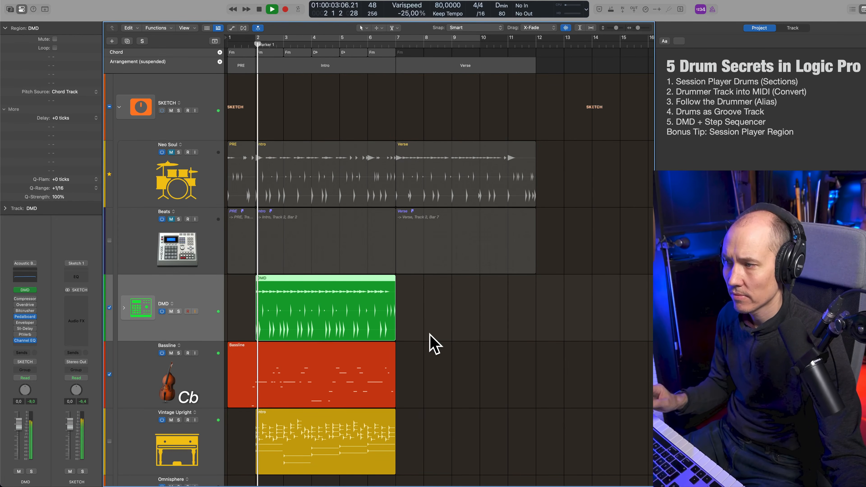
{"action": "left_click", "coordinate": [141, 171]}
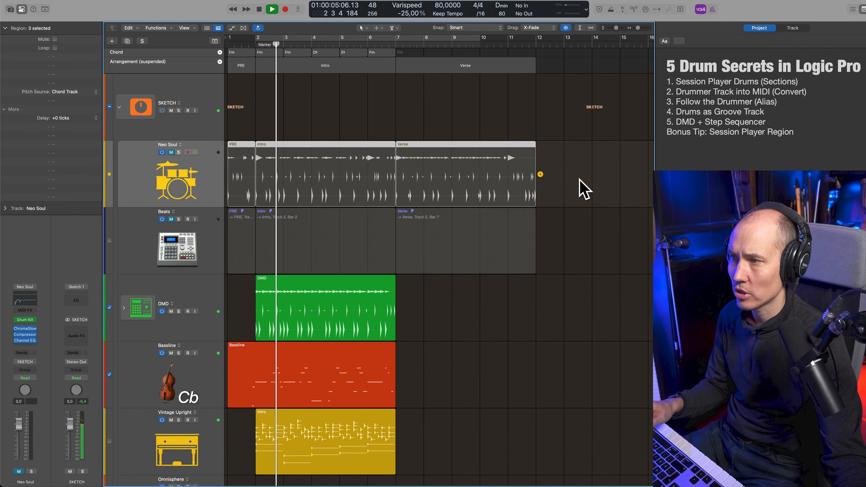
{"action": "key", "text": "space"}
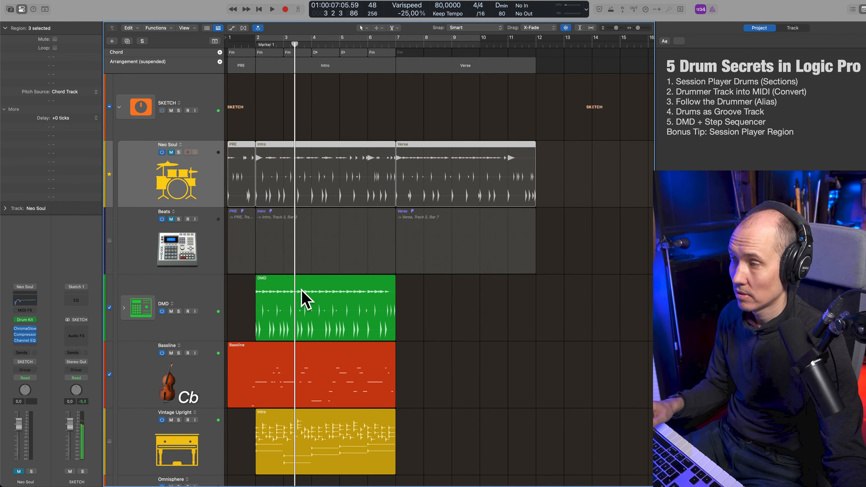
Step: Set the DMD Session Player region's Complexity to 60%, Intensity to 59% and Fill Amount to 37%
{"action": "double_click", "coordinate": [302, 295]}
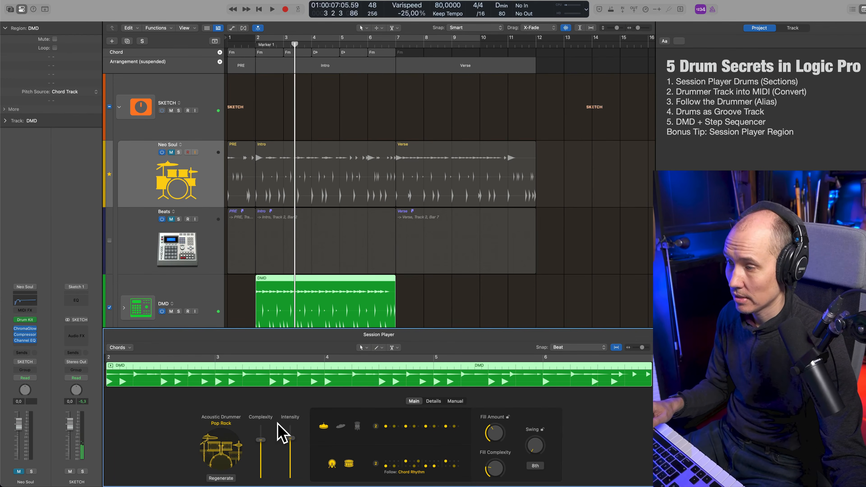
{"action": "left_click_drag", "start_coordinate": [266, 436], "coordinate": [300, 443]}
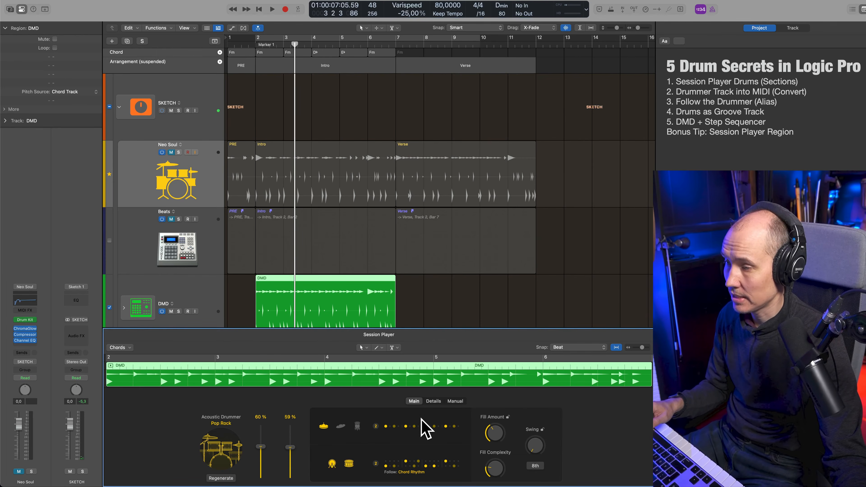
{"action": "left_click_drag", "start_coordinate": [491, 429], "coordinate": [493, 432]}
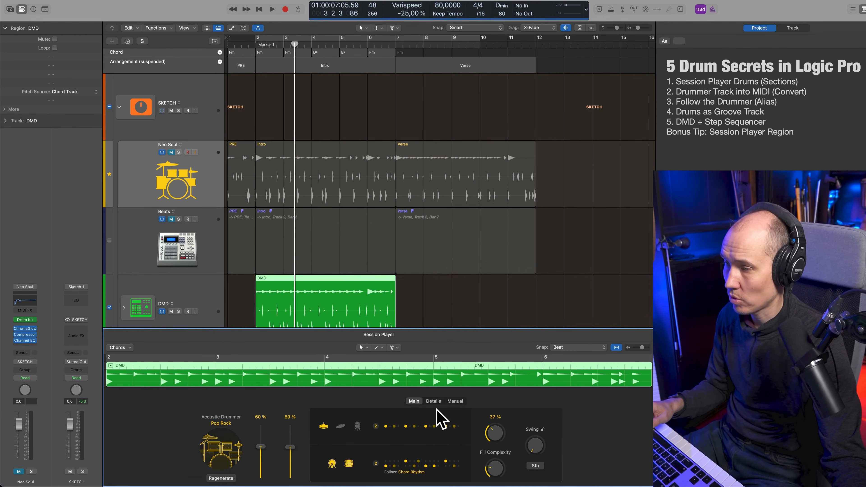
Step: Try the Psychedelic Rock drummer style on the DMD region, audition it, and undo the style change
{"action": "left_click", "coordinate": [225, 430]}
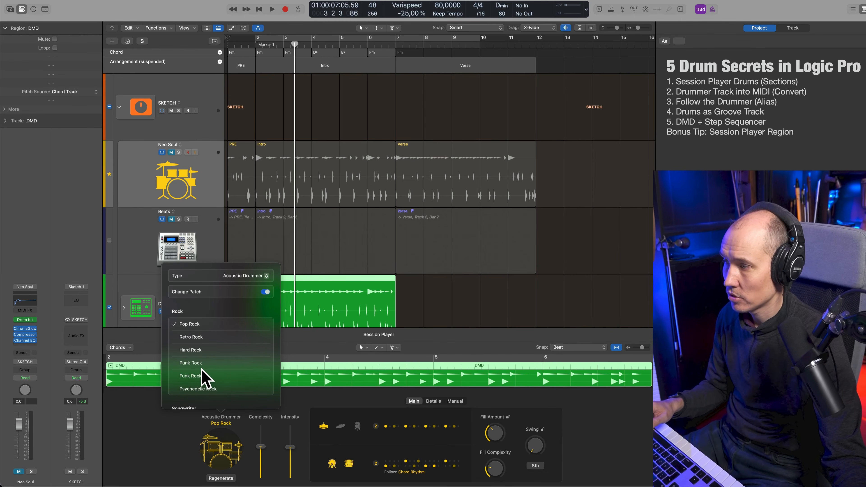
{"action": "left_click", "coordinate": [203, 387]}
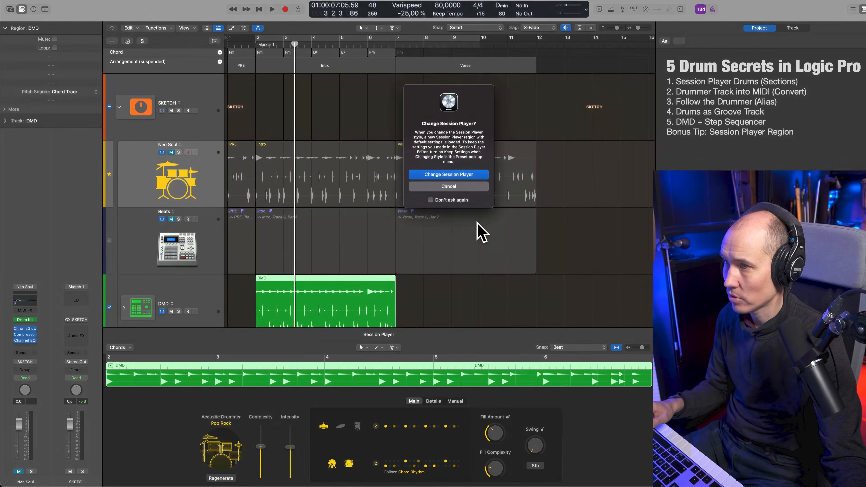
{"action": "left_click", "coordinate": [462, 173]}
{"action": "key", "text": "space"}
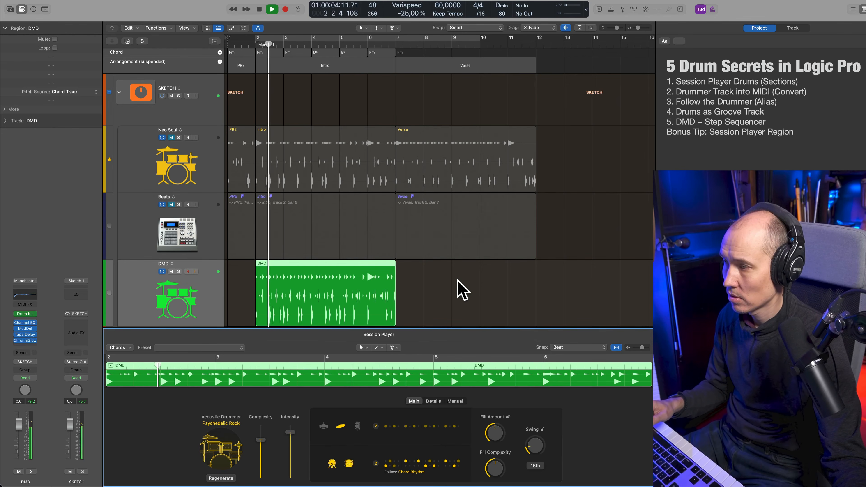
{"action": "key", "text": "space"}
{"action": "key", "text": "super+z"}
{"action": "key", "text": "space"}
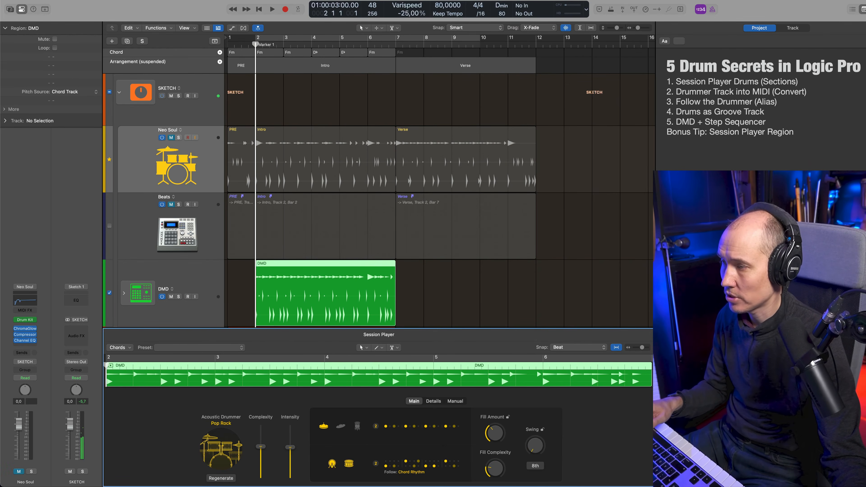
Step: Set the DMD region's Complexity to 25% and Intensity to 53%, view its performance details, and play it back
{"action": "left_click_drag", "start_coordinate": [289, 463], "coordinate": [295, 458]}
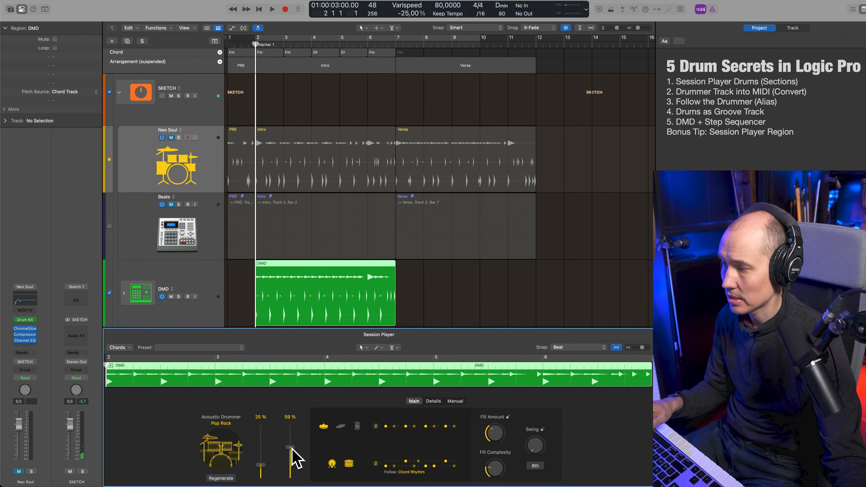
{"action": "left_click", "coordinate": [430, 403]}
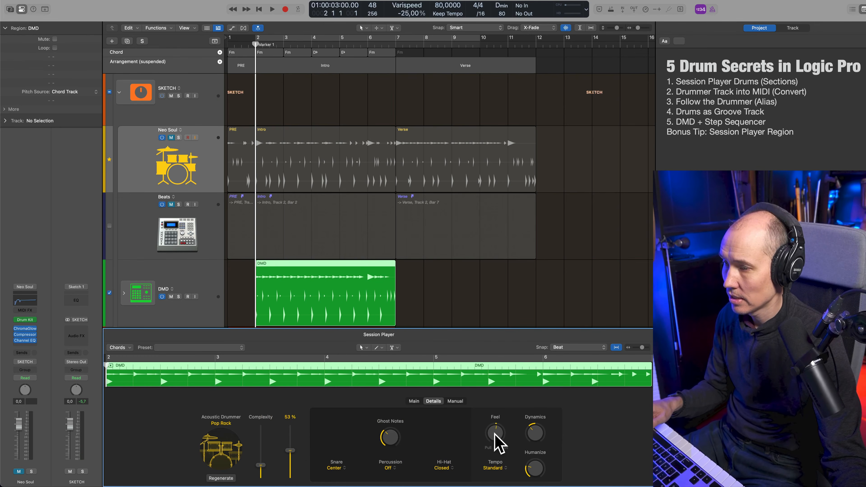
{"action": "key", "text": "e"}
{"action": "key", "text": "space"}
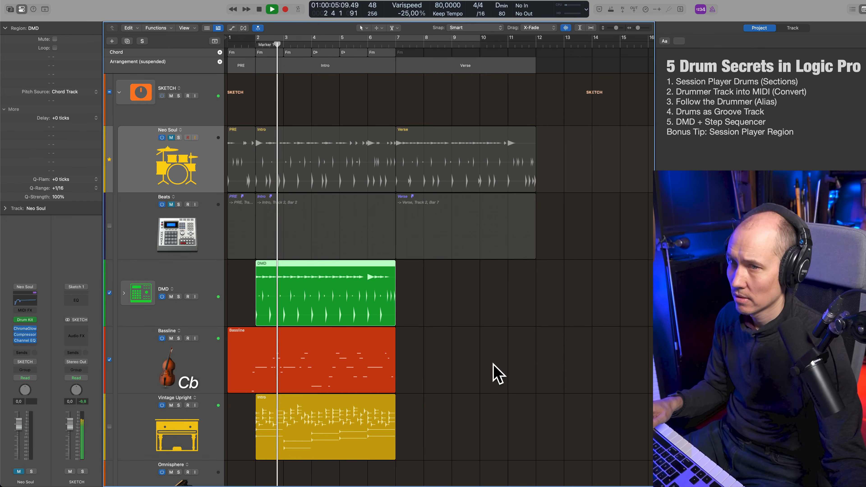
{"action": "key", "text": "space"}
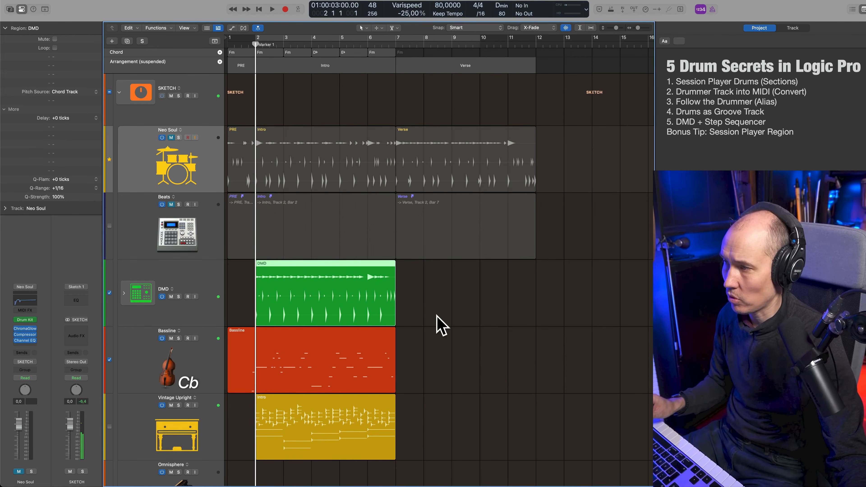
Step: Delete the Session Player region from the DMD track and view the available region types without creating one
{"action": "key", "text": "Delete"}
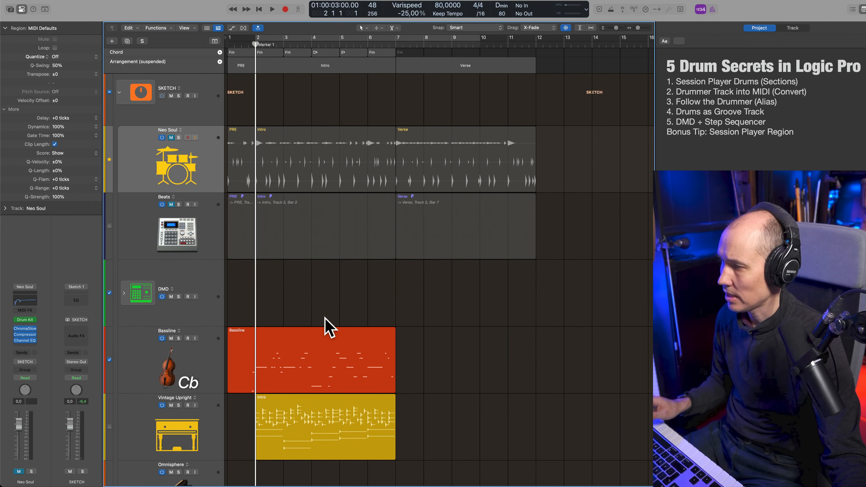
{"action": "right_click", "coordinate": [269, 277]}
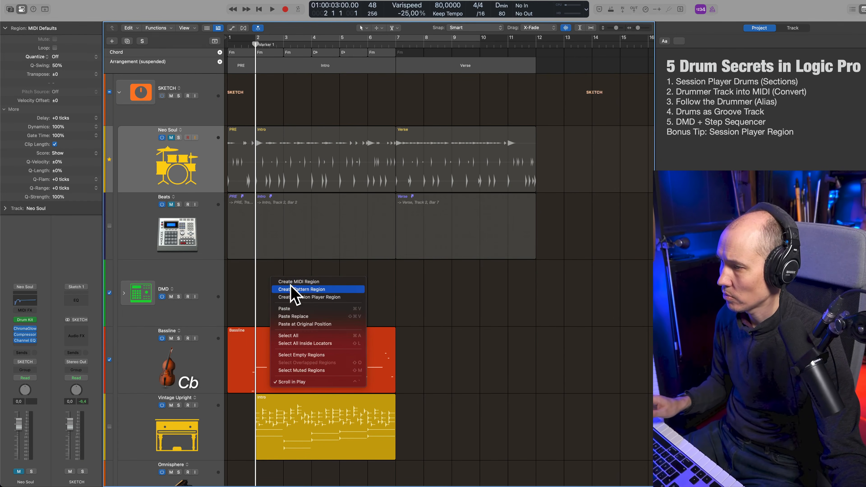
{"action": "left_click", "coordinate": [413, 273]}
Step: Delete all the alias regions on the Beats track
{"action": "left_click", "coordinate": [353, 249]}
{"action": "left_click_drag", "start_coordinate": [515, 265], "coordinate": [193, 228]}
{"action": "key", "text": "Delete"}
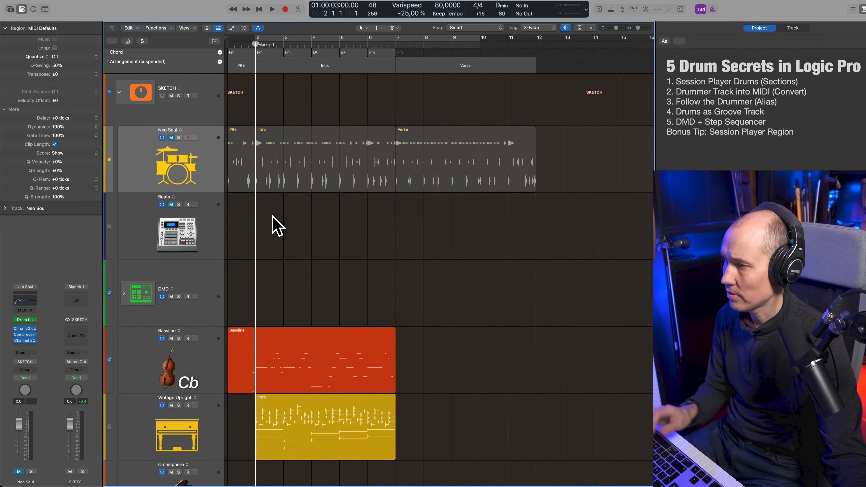
Step: Create a pattern region at bar 2 on the Beats track, view its step grid, and inspect the track's Stylus RMX instrument
{"action": "right_click", "coordinate": [271, 216]}
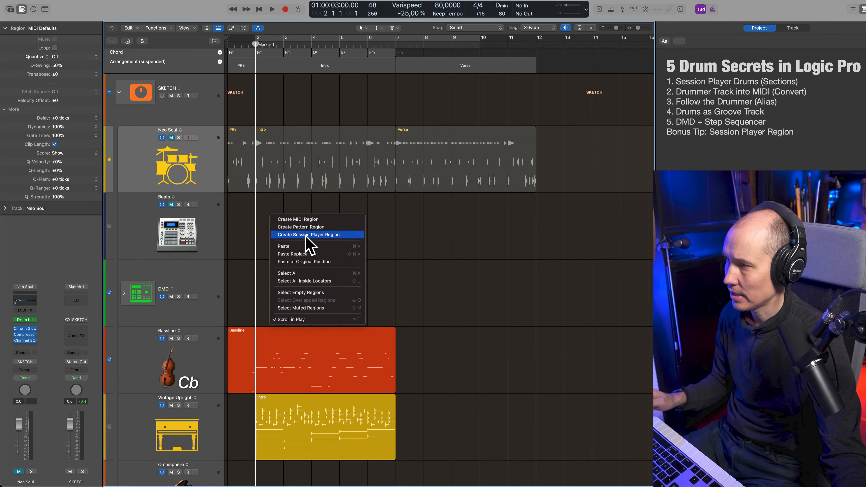
{"action": "left_click", "coordinate": [307, 227]}
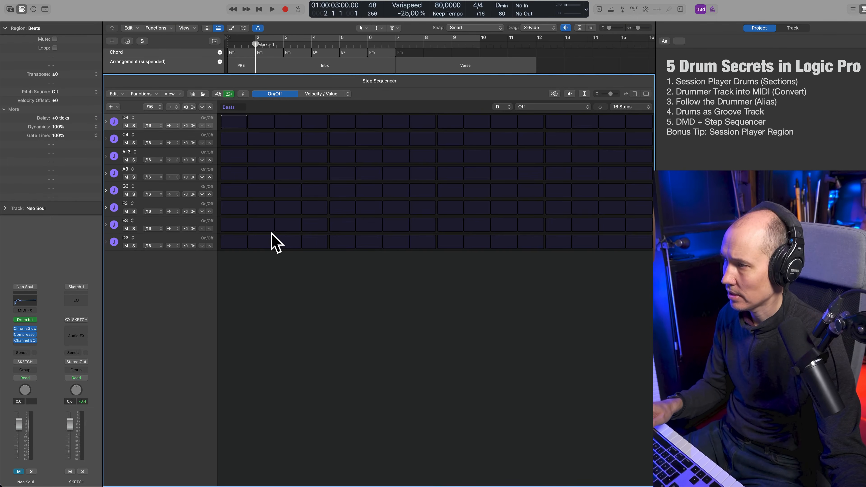
{"action": "key", "text": "e"}
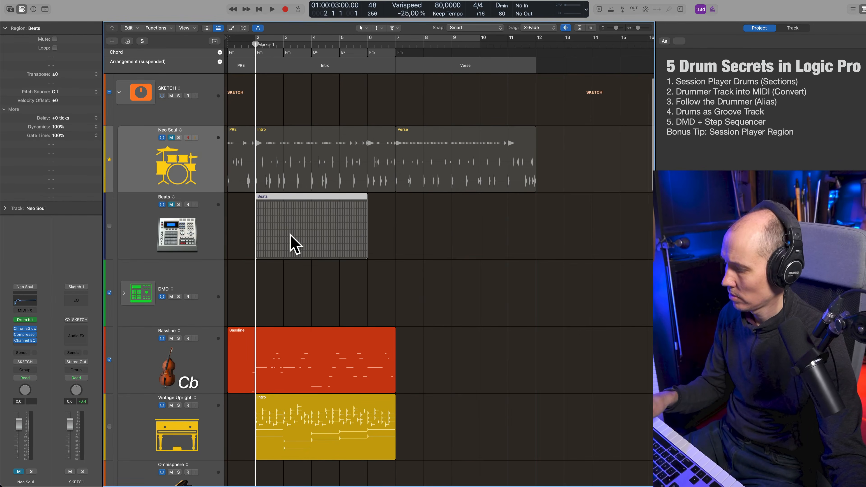
{"action": "double_click", "coordinate": [219, 238]}
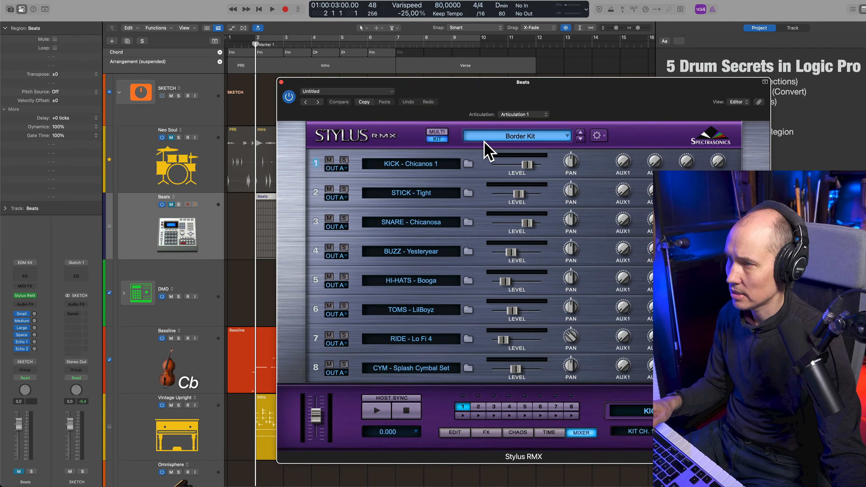
{"action": "key", "text": "super+w"}
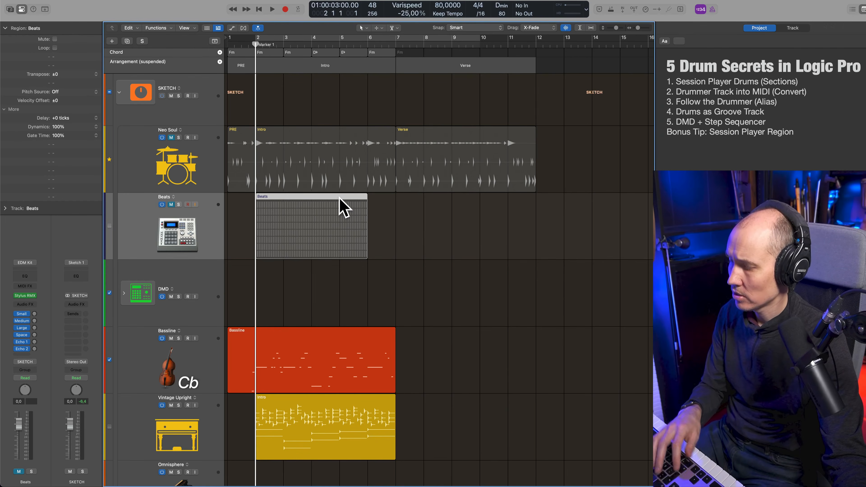
Step: Delete the pattern region from the Beats track and return the playhead to the start of the project
{"action": "key", "text": "Delete"}
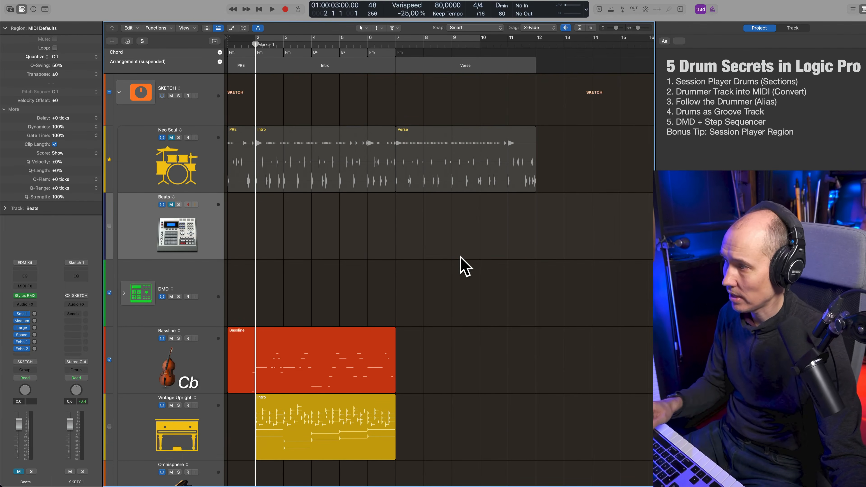
{"action": "key", "text": "Return"}
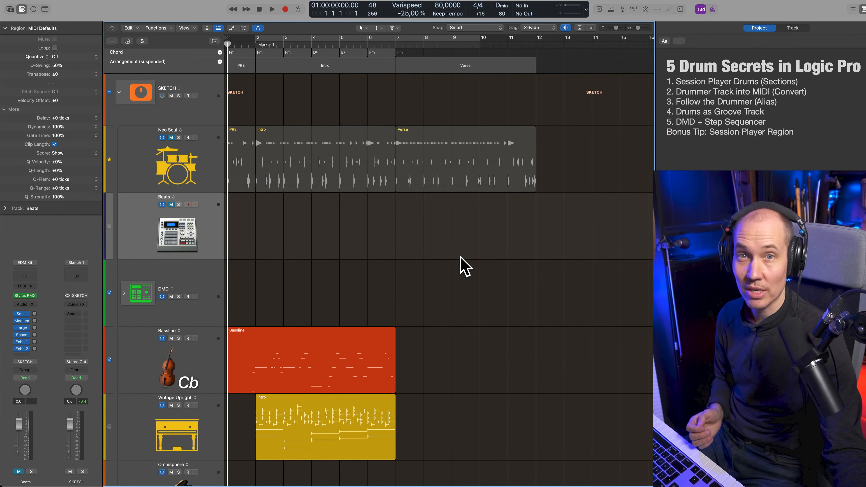